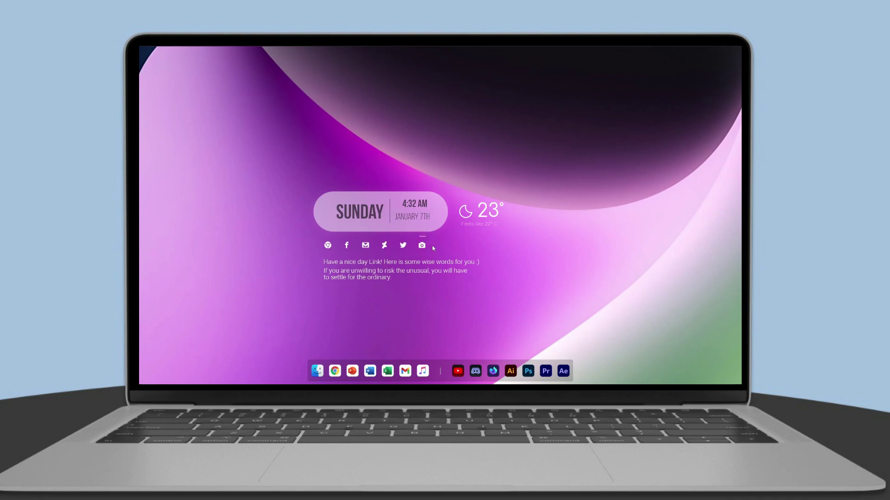
click(316, 370)
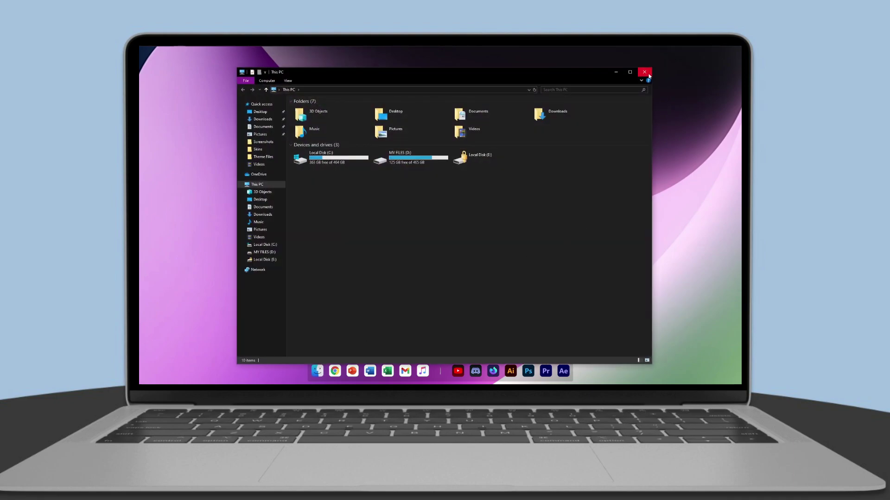
click(646, 73)
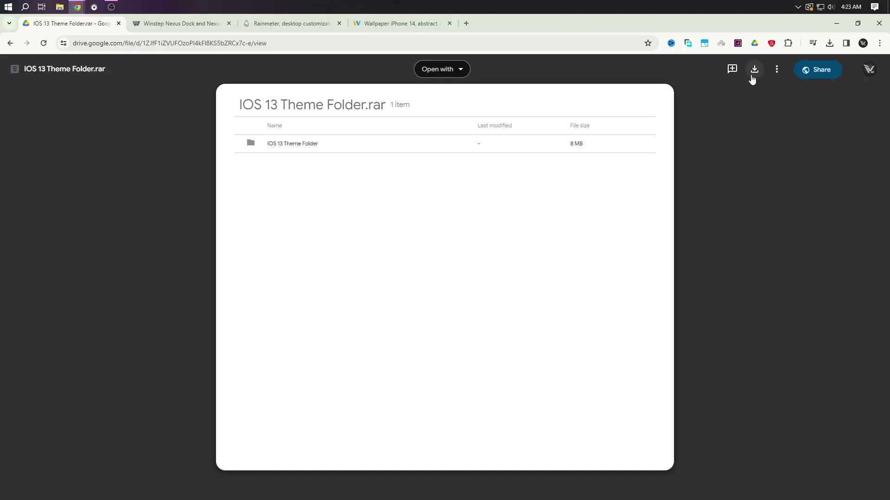
Download the IOS 13 Theme Folder.rar archive from Google Drive and the free Winstep Nexus dock from its product page
click(754, 70)
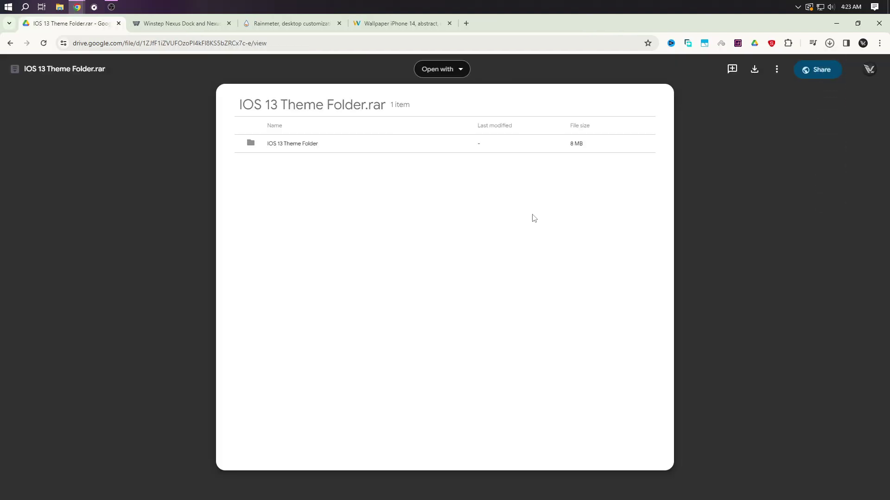
click(187, 24)
scroll(354, 294, down, 3)
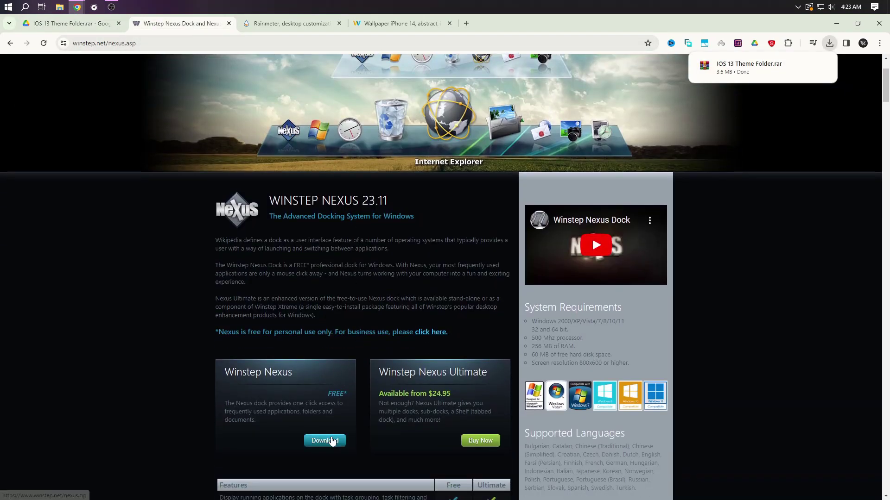
click(332, 439)
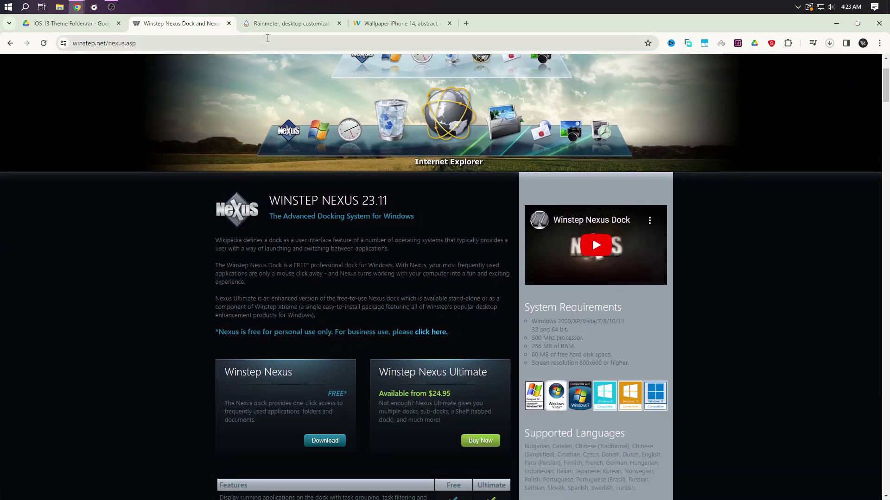
Download the Rainmeter 4.5.18 release from the Rainmeter website
click(291, 23)
scroll(443, 255, down, 2)
click(440, 239)
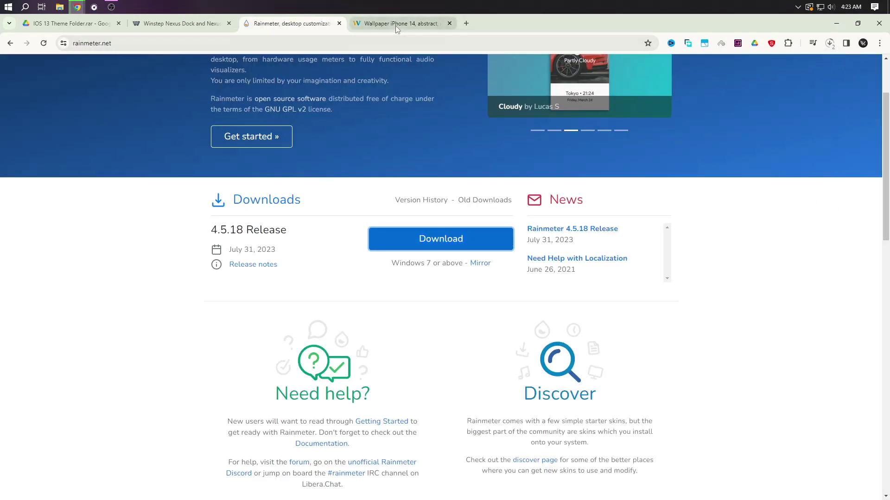
Download the iPhone 14 abstract iOS 16 wallpaper in the 2K 2560x1440 resolution
click(403, 23)
scroll(431, 79, down, 4)
mouse_move(496, 310)
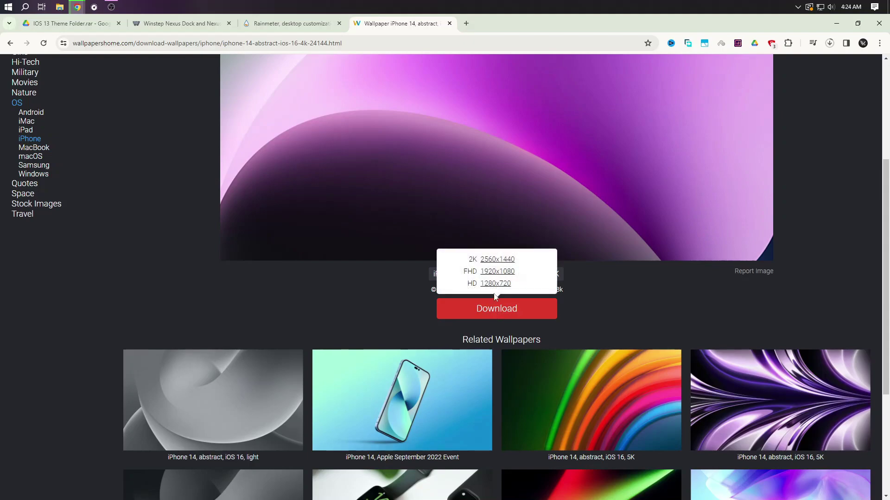
click(486, 256)
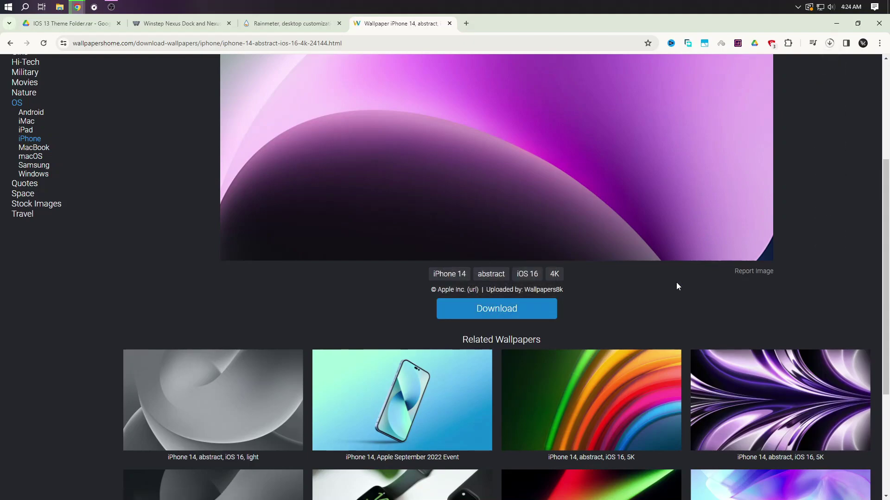
scroll(676, 285, up, 3)
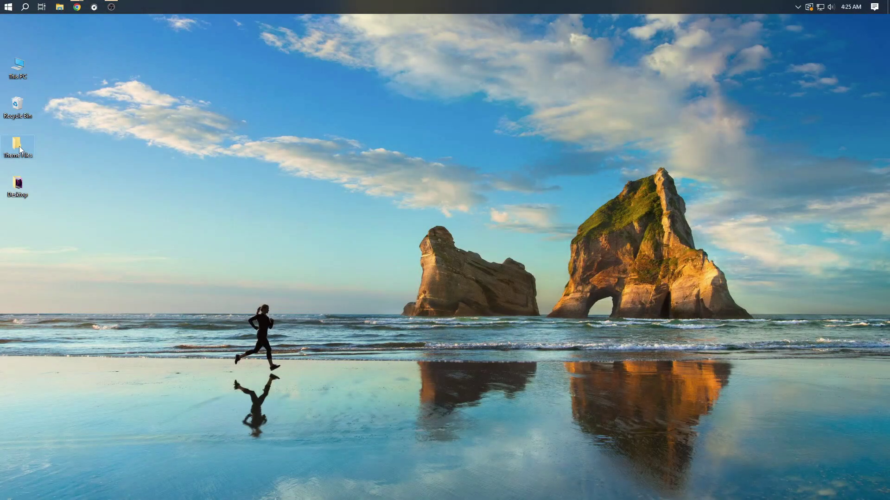
Rotate the iPhone 14 wallpaper image in the desktop's Theme Files folder to the right twice
double_click(17, 144)
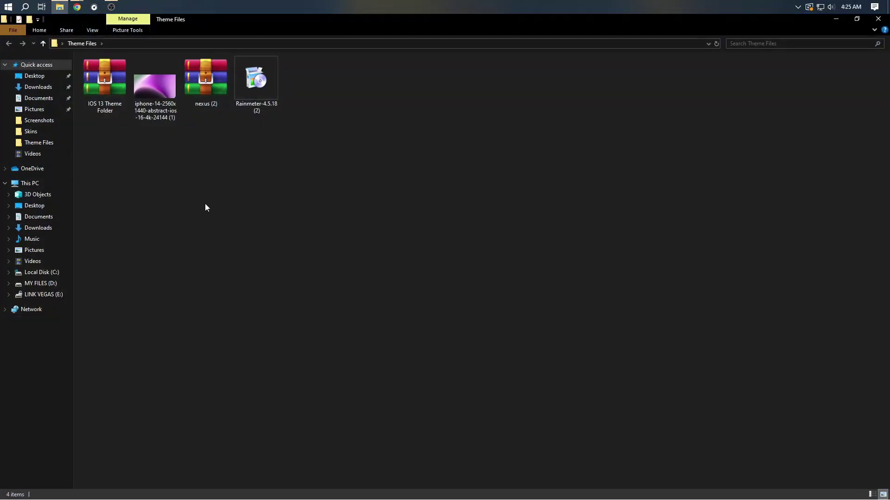
right_click(156, 94)
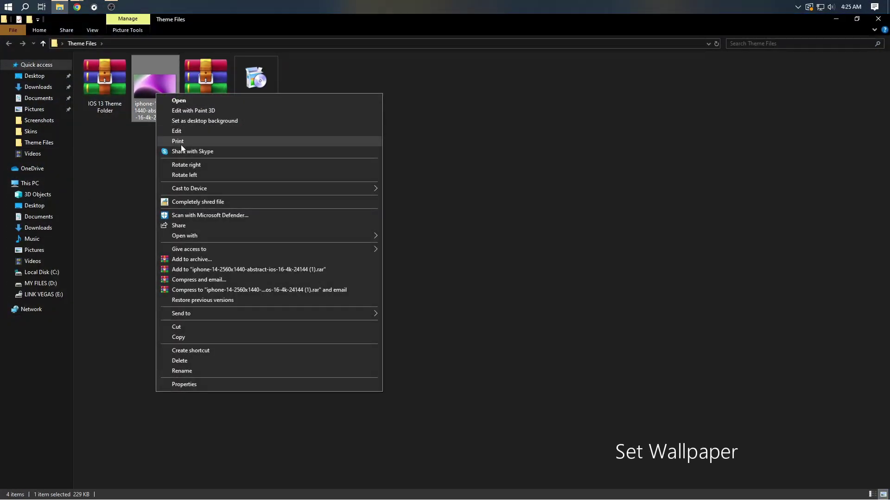
click(188, 165)
right_click(151, 93)
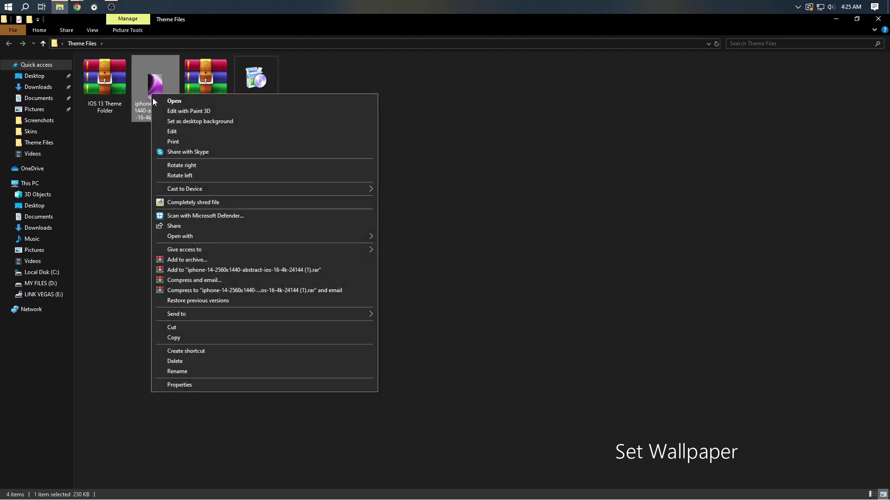
click(189, 166)
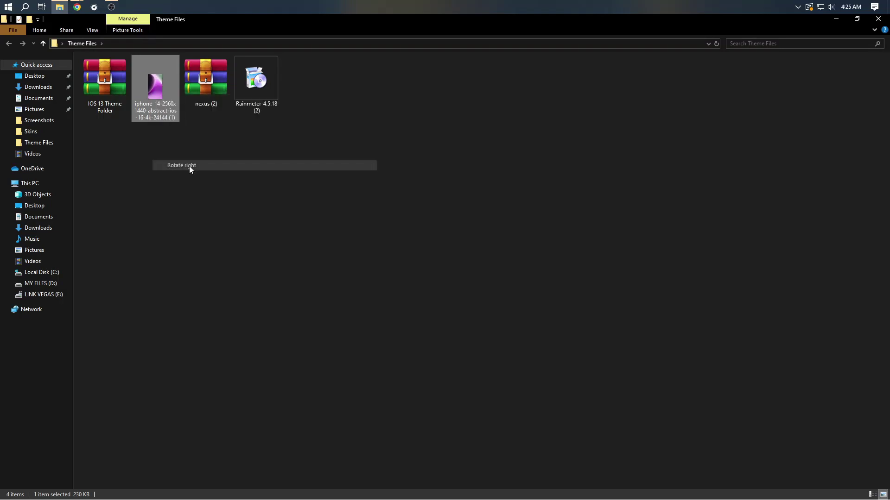
Set the rotated iPhone 14 image as the desktop background and briefly uncover the desktop to check it
right_click(153, 80)
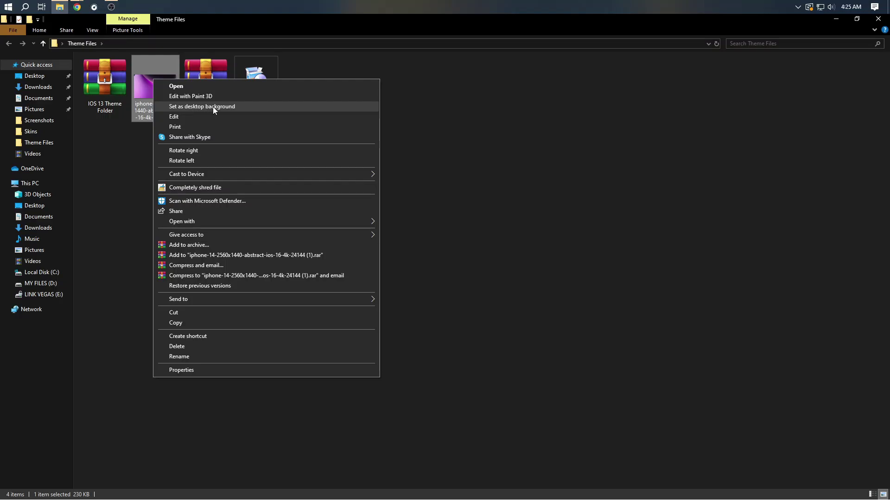
click(192, 106)
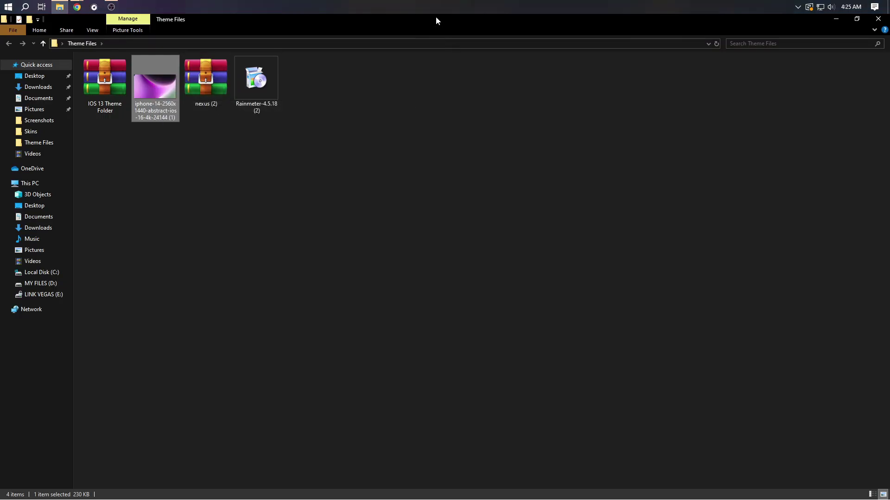
drag(433, 18, 391, 200)
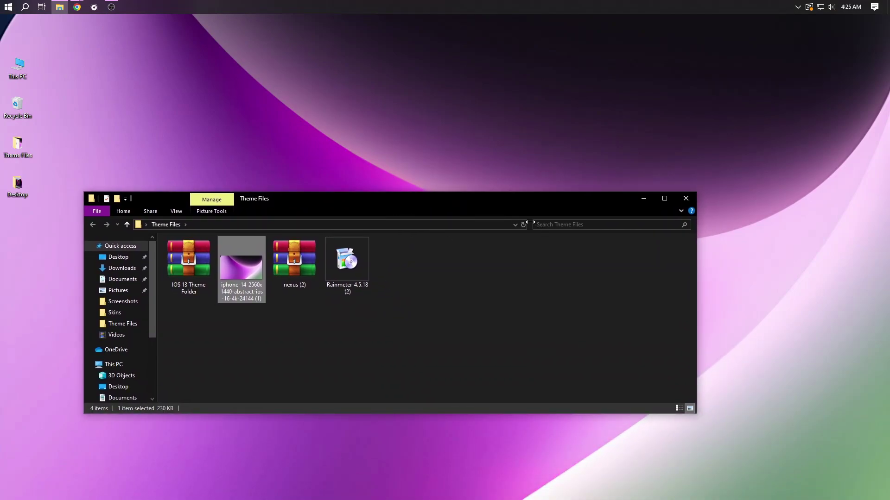
double_click(493, 199)
click(482, 217)
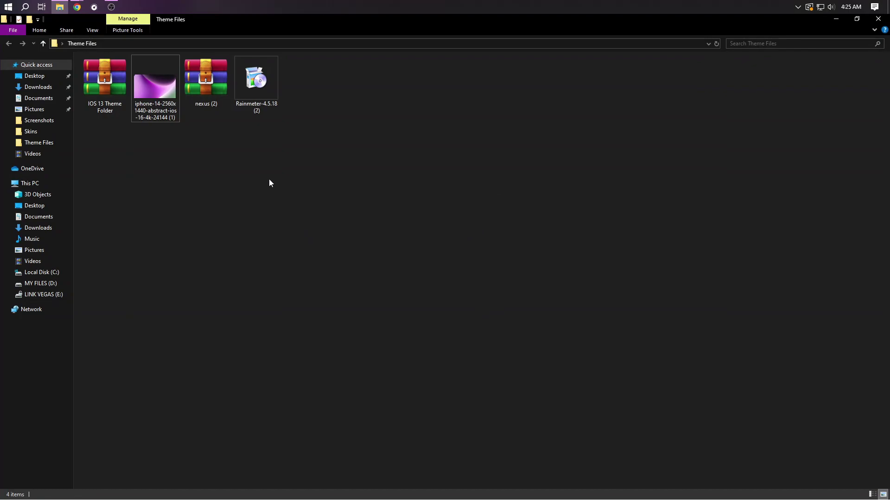
Run NexusSetup.exe from the nexus (2) archive in the Theme Files folder
double_click(198, 92)
click(170, 243)
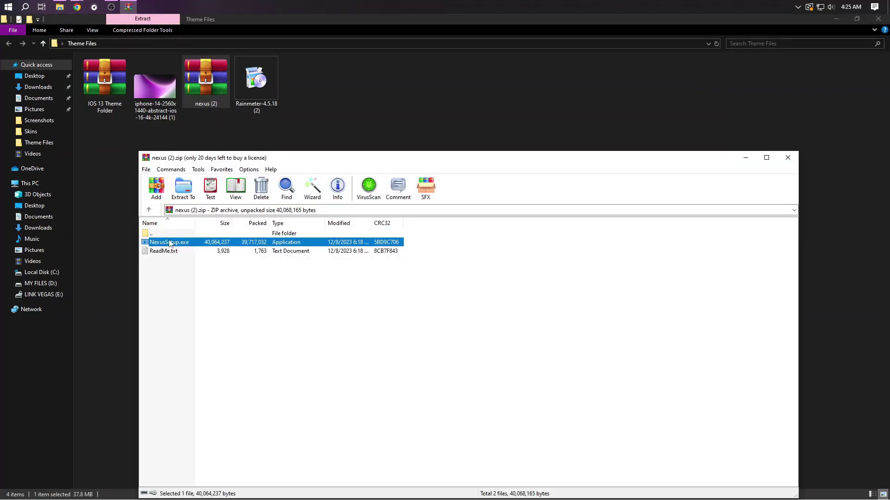
double_click(169, 243)
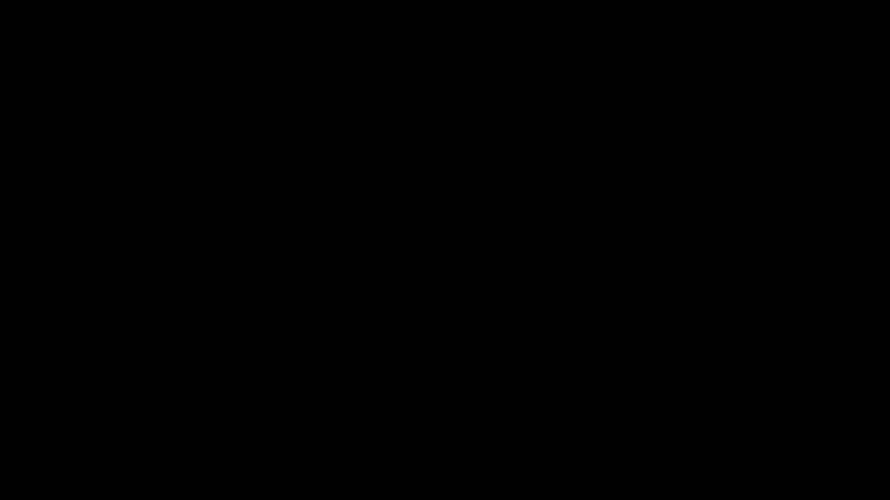
Accept the license agreement, install Nexus 23.11 with the default settings, and close the installer archive
click(358, 309)
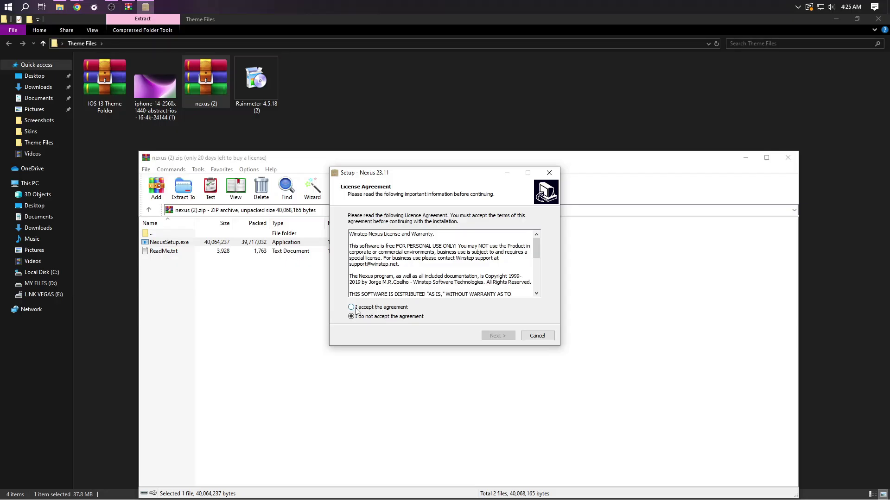
click(494, 336)
click(495, 336)
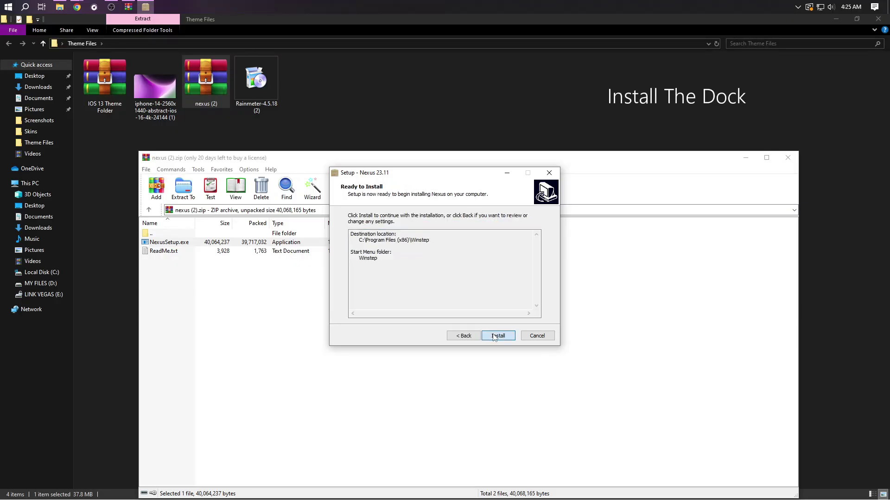
click(495, 336)
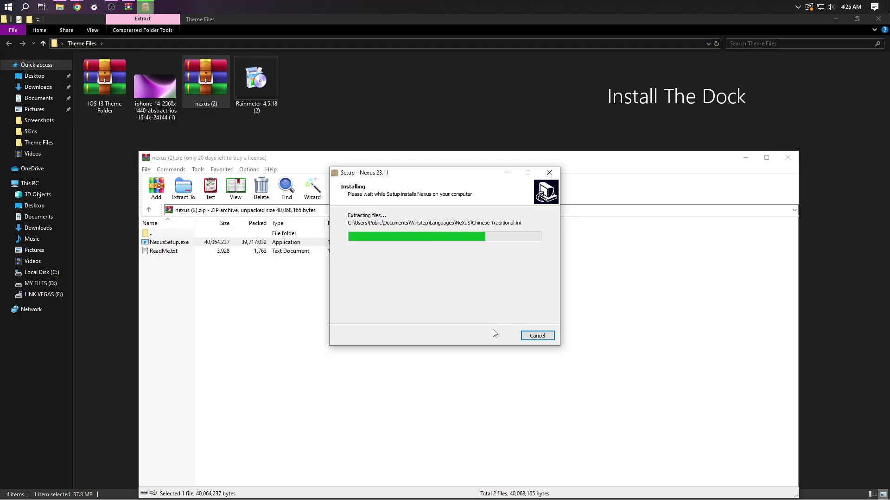
click(495, 338)
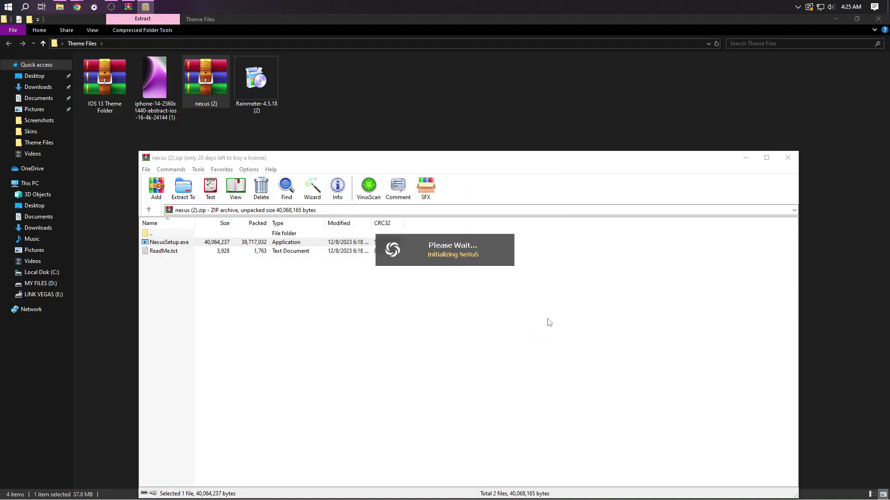
click(790, 162)
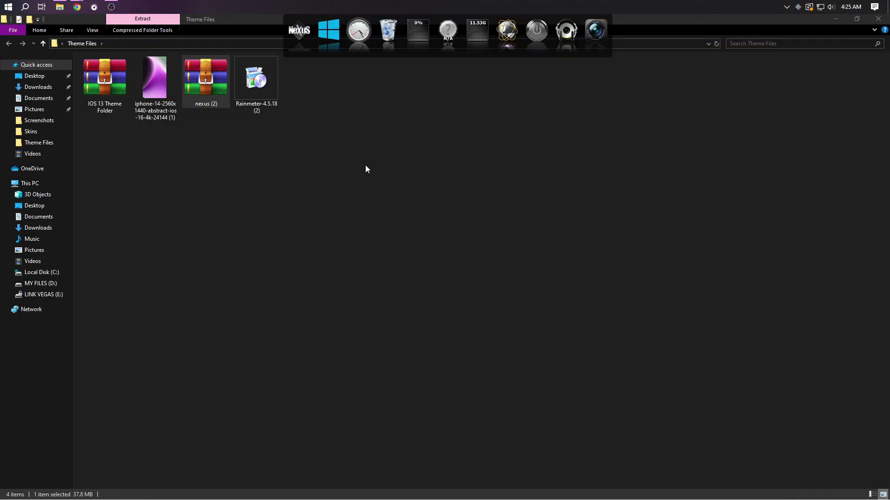
Extract the IOS 13 Theme Folder archive into its own subfolder within Theme Files
right_click(113, 85)
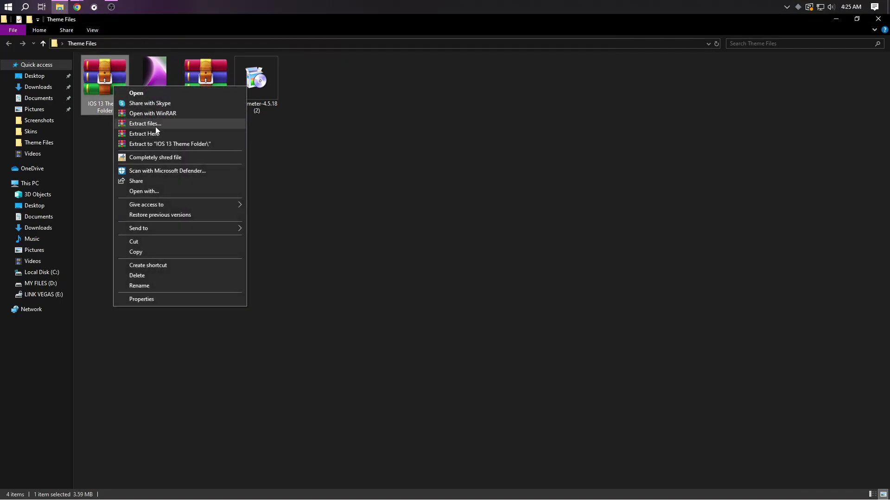
click(144, 124)
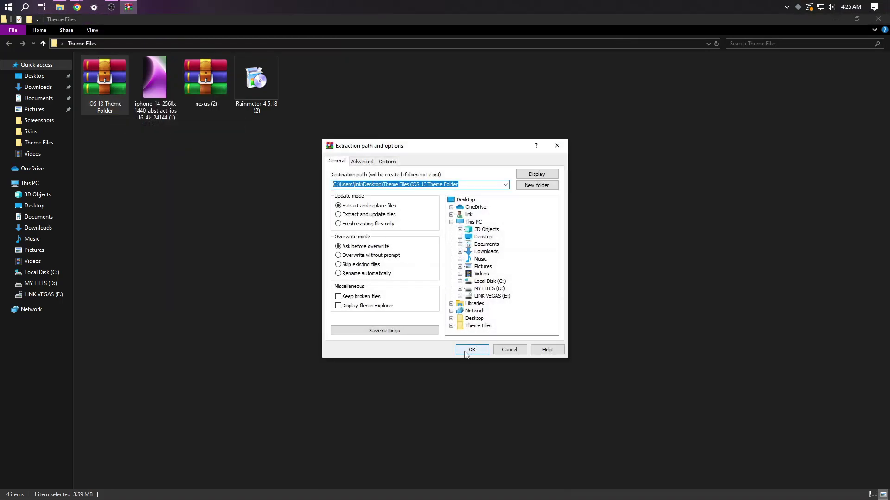
click(466, 354)
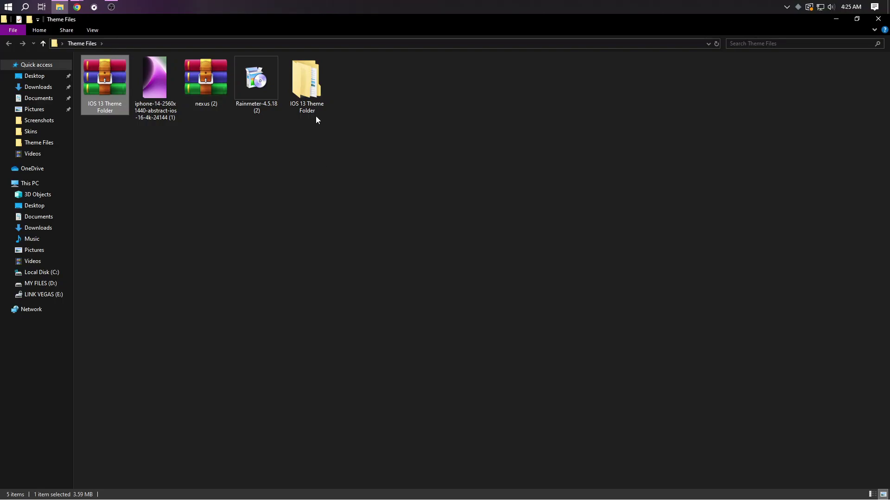
Copy the MAC ICONS folder from the DOCK folder inside the extracted IOS 13 Theme Folder
double_click(315, 116)
double_click(118, 73)
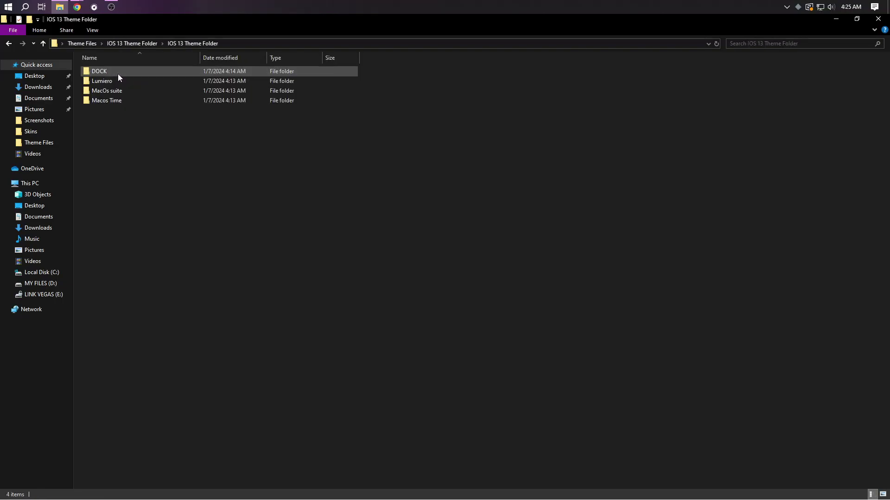
double_click(97, 70)
right_click(97, 71)
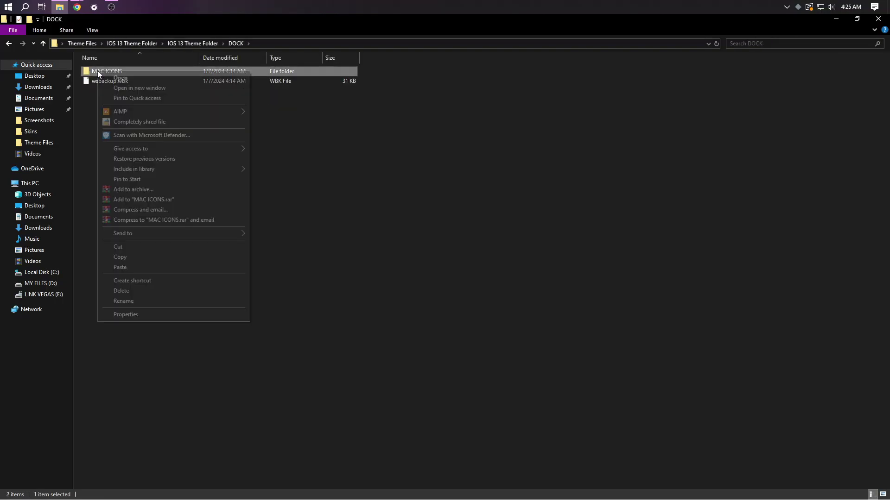
click(118, 257)
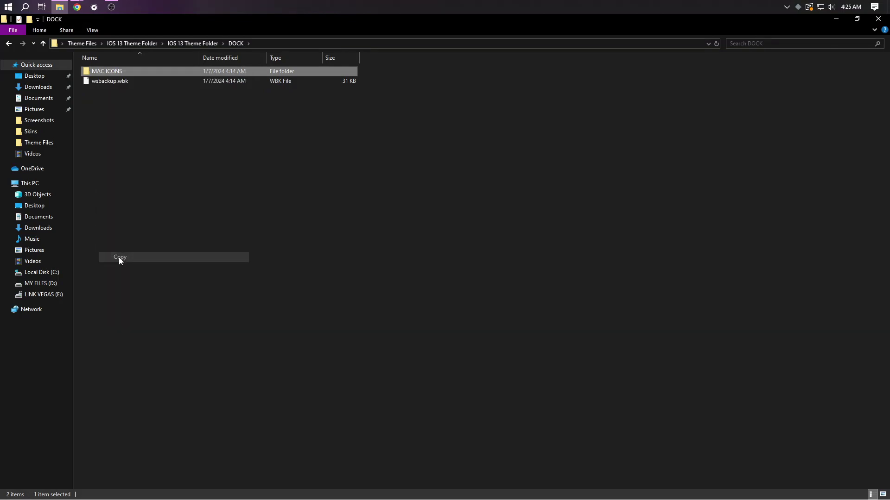
Paste the MAC ICONS folder into Local Disk (C:), skipping files with the same names, and close the file window
click(38, 275)
right_click(288, 213)
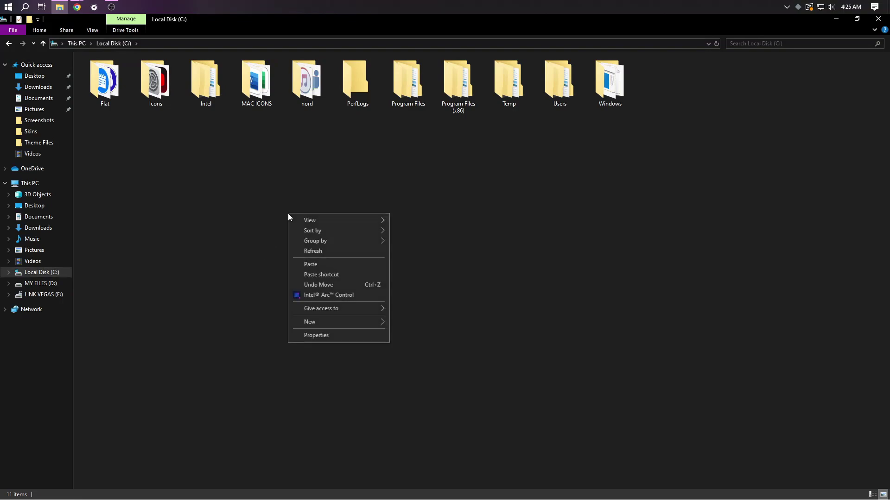
click(309, 265)
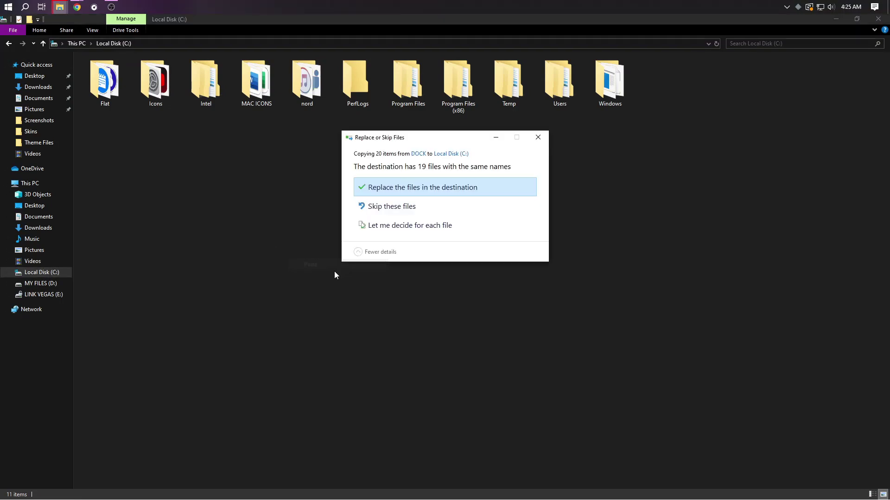
click(403, 203)
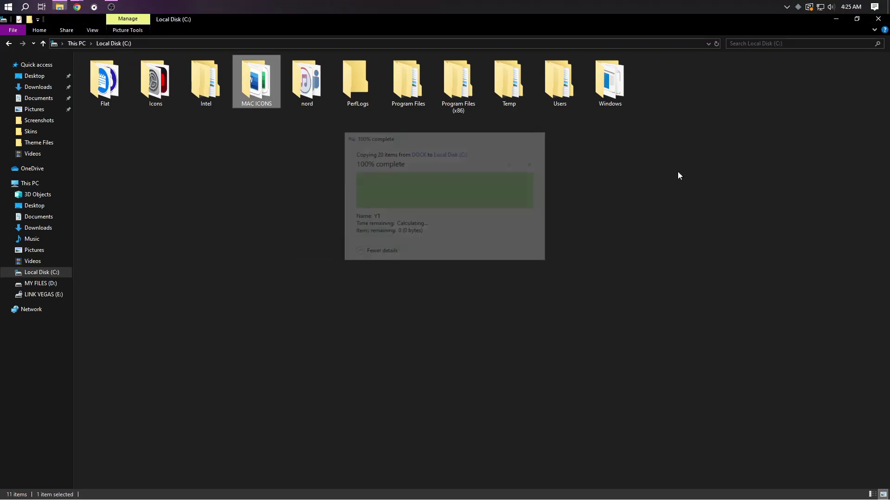
click(875, 21)
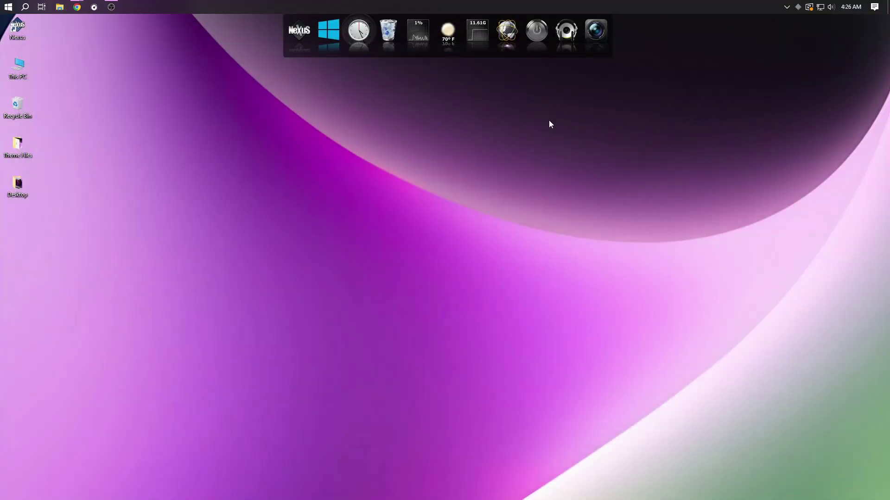
Open the Nexus dock preferences at the advanced settings
click(310, 48)
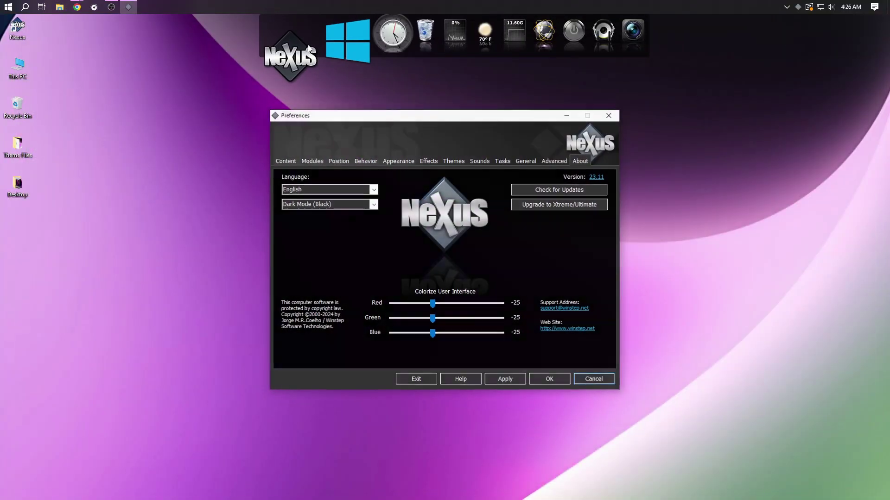
click(554, 161)
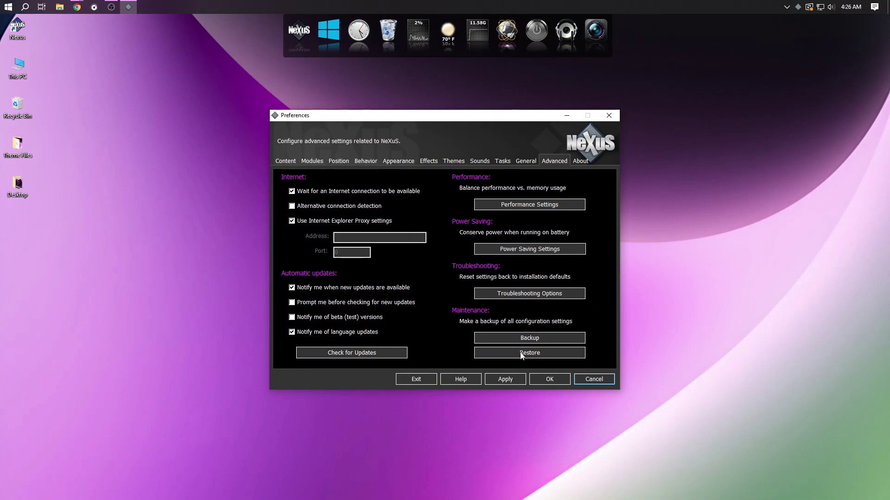
click(521, 354)
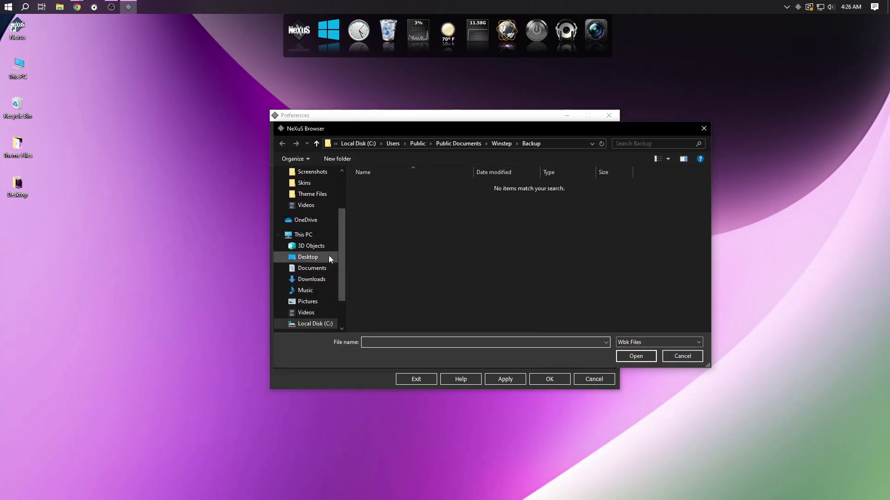
click(309, 279)
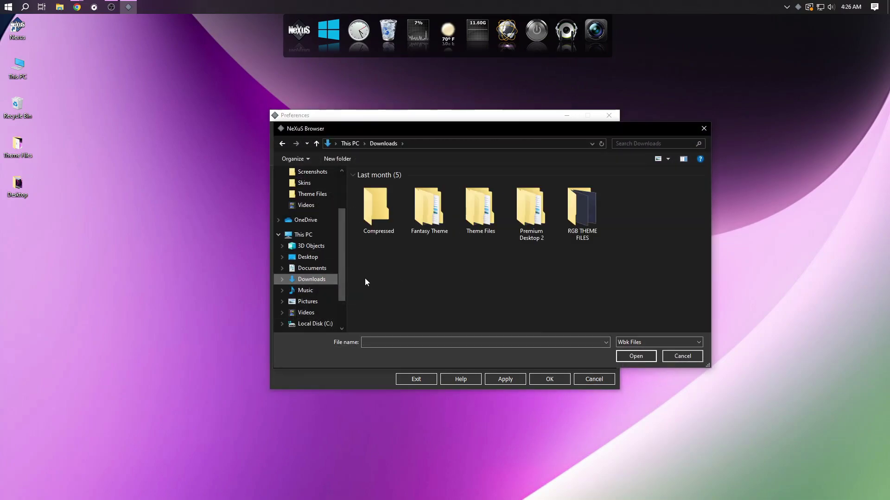
click(308, 257)
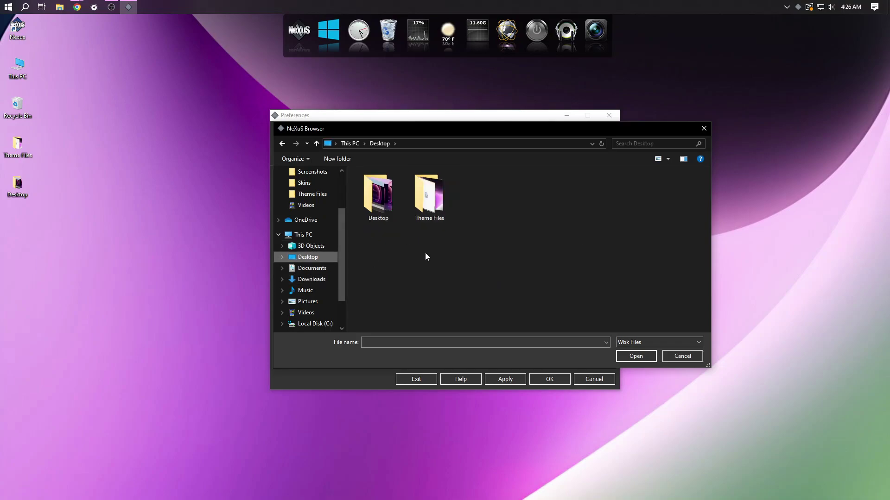
click(703, 128)
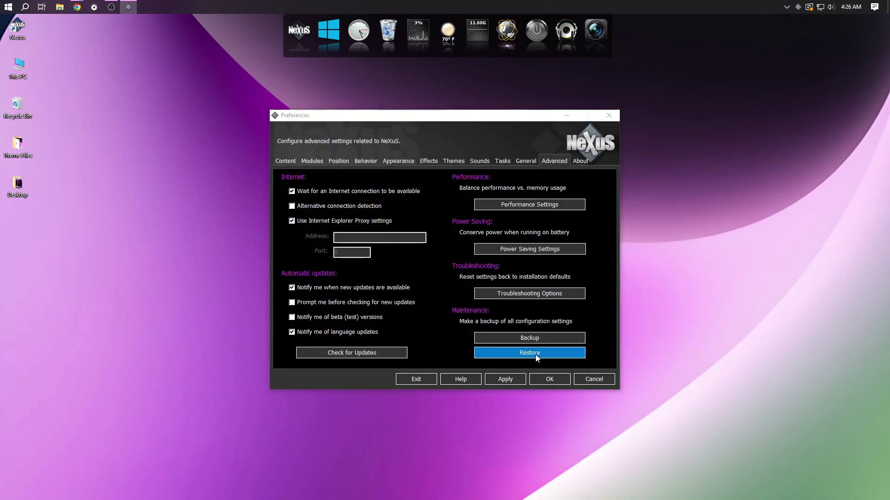
Restore the Nexus settings from wsbackup.wbk in the DOCK folder of the extracted IOS 13 Theme Folder, and apply them
click(532, 357)
click(308, 224)
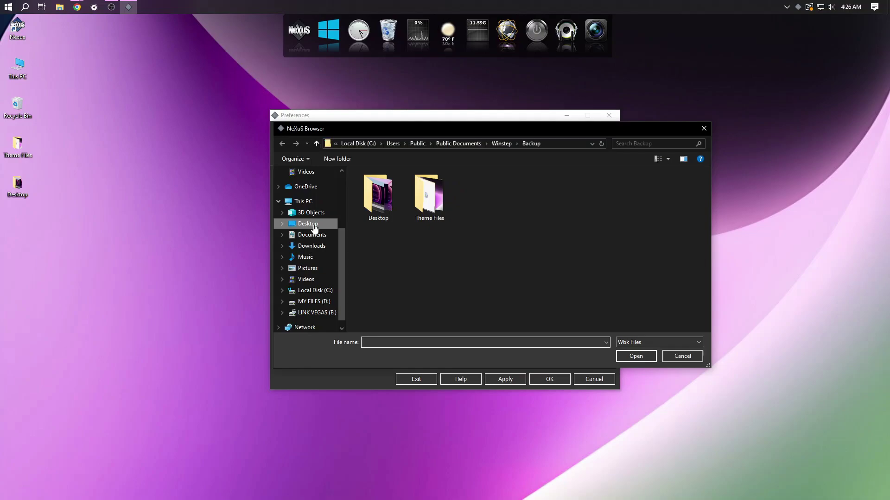
double_click(421, 223)
double_click(378, 197)
double_click(374, 186)
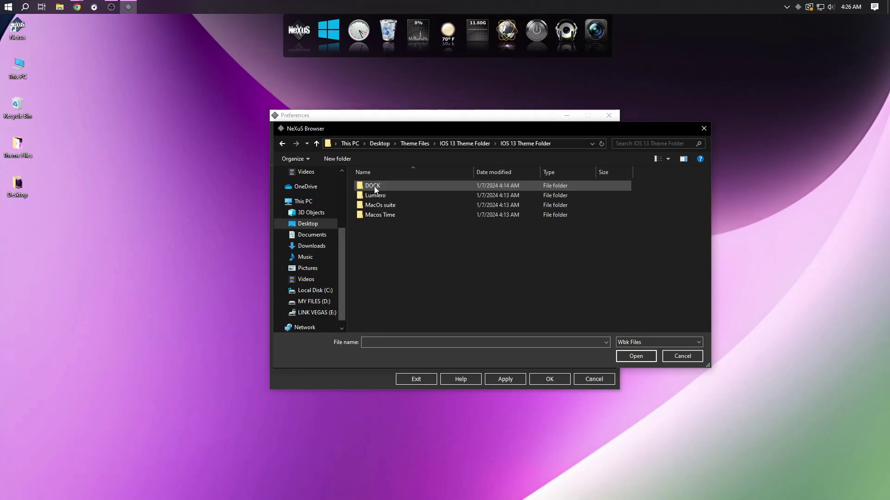
double_click(372, 186)
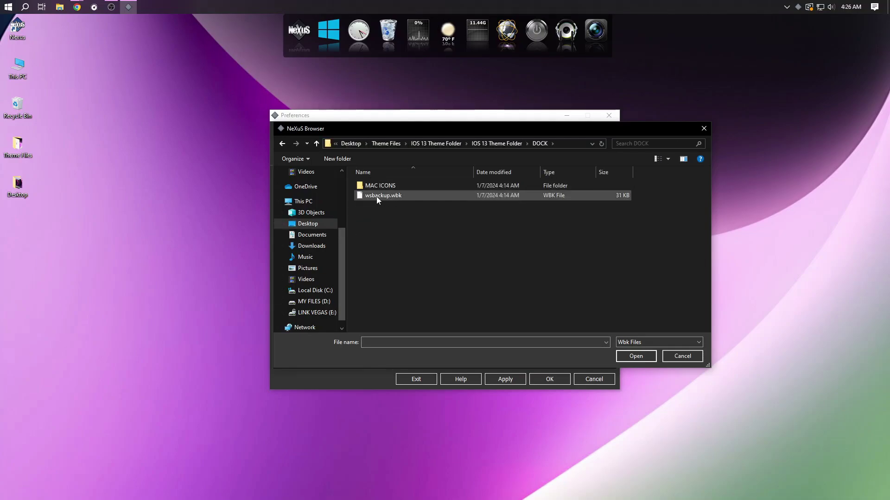
double_click(378, 196)
click(505, 379)
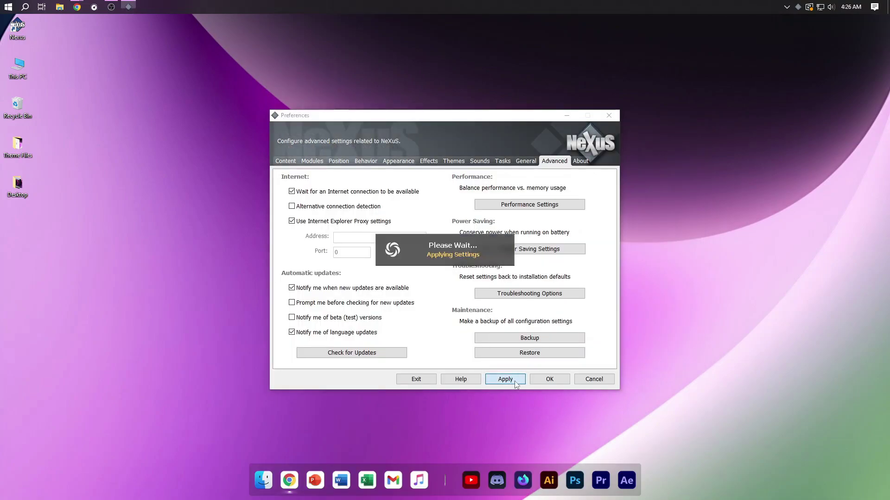
click(550, 379)
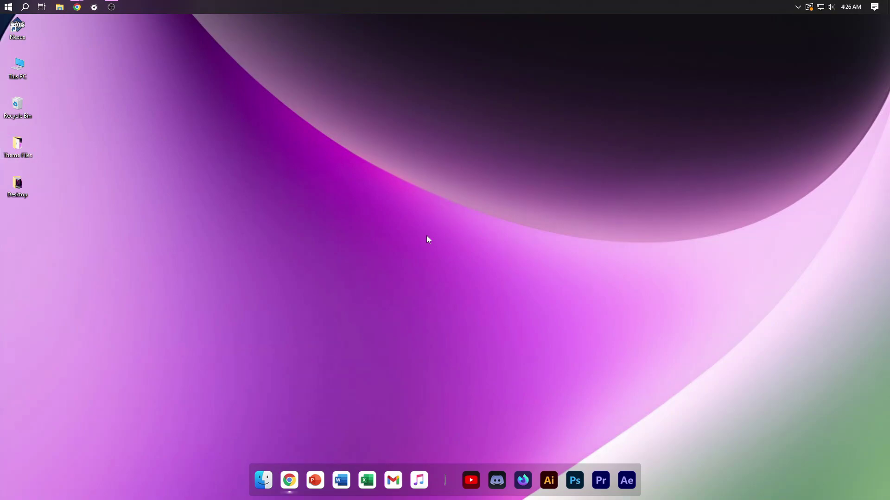
Install Rainmeter 4.5.18 from the Theme Files folder with English as the installer language
double_click(18, 145)
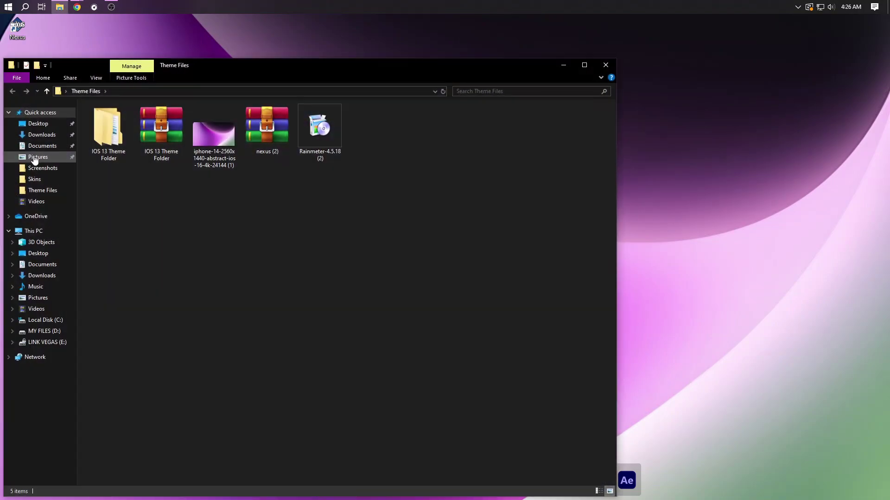
double_click(315, 143)
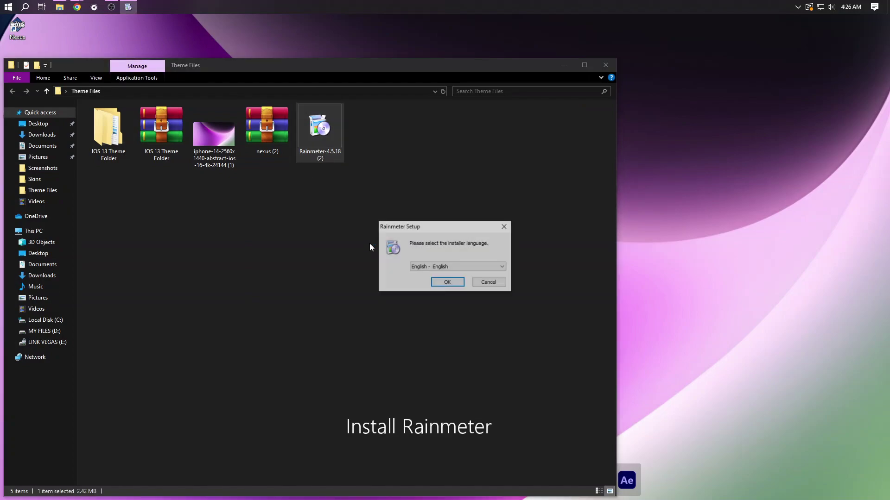
click(442, 280)
click(497, 336)
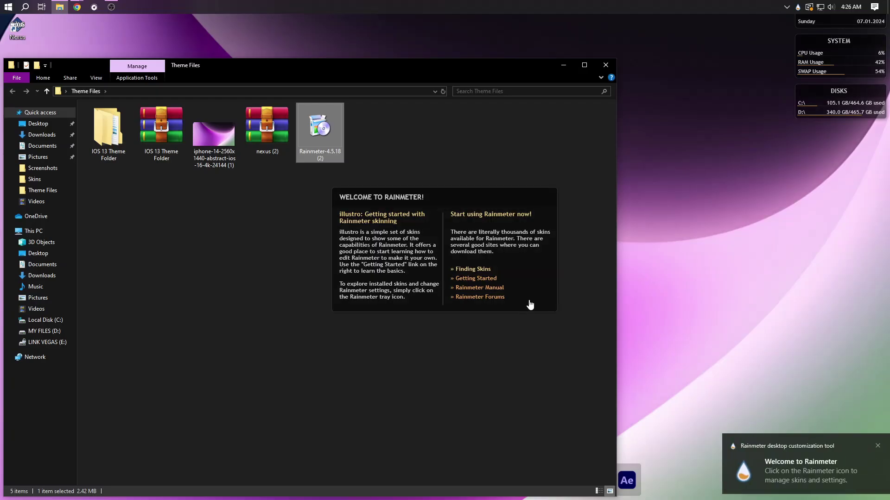
Unload Rainmeter's default illustro skins from the desktop: the welcome panel, disks, system and date
right_click(528, 301)
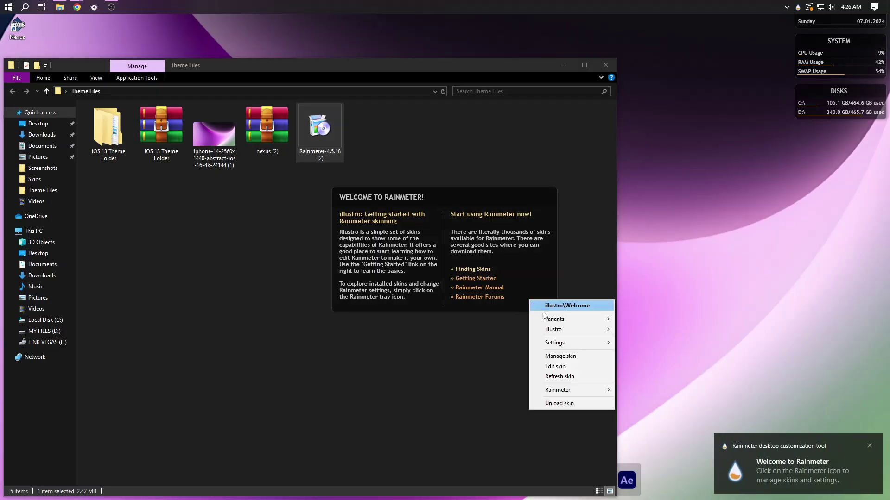
click(555, 404)
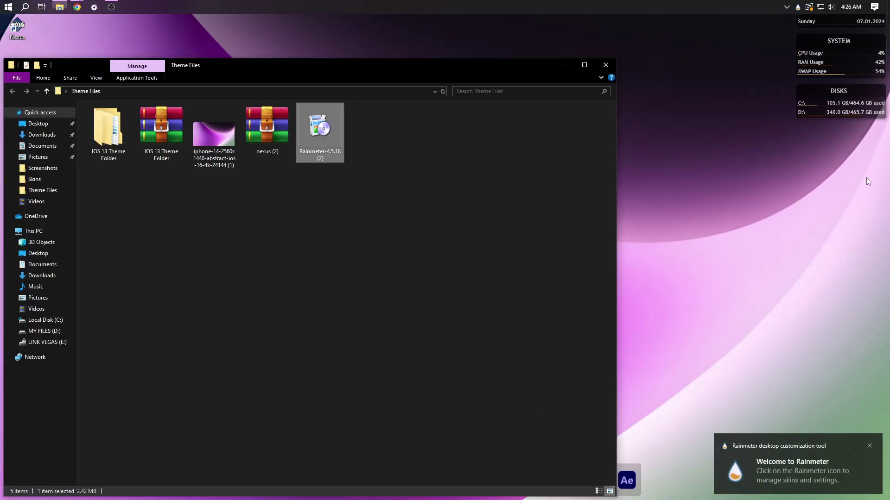
right_click(853, 119)
click(847, 219)
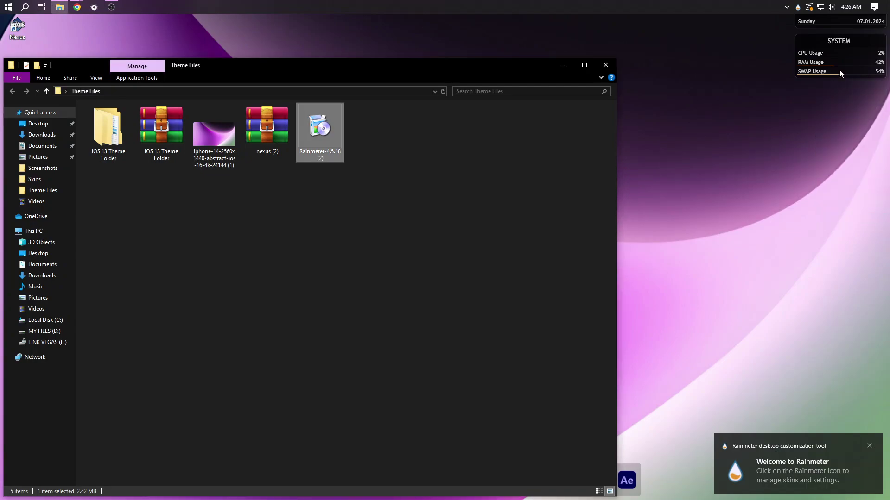
right_click(837, 74)
click(840, 168)
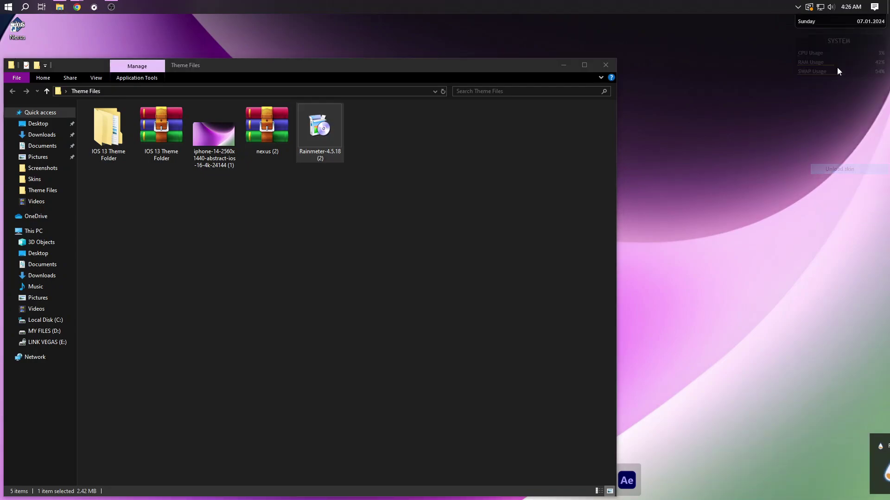
right_click(815, 22)
click(847, 126)
Copy the Lumiero, MacOs suite and Macos Time folders from the inner IOS 13 Theme Folder
click(362, 151)
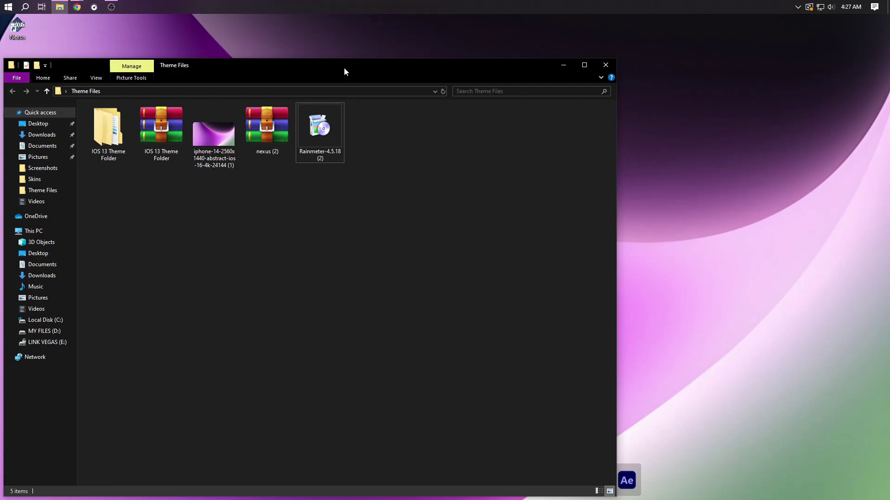
drag(345, 72, 483, 59)
double_click(234, 107)
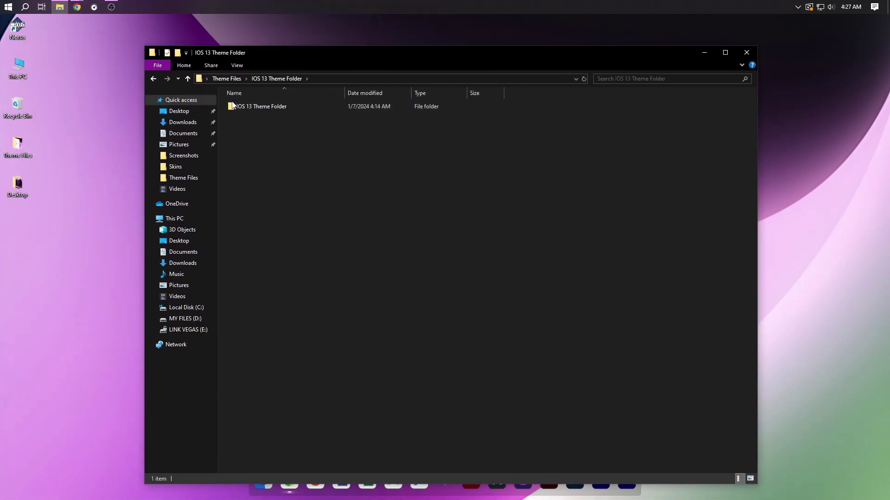
double_click(233, 106)
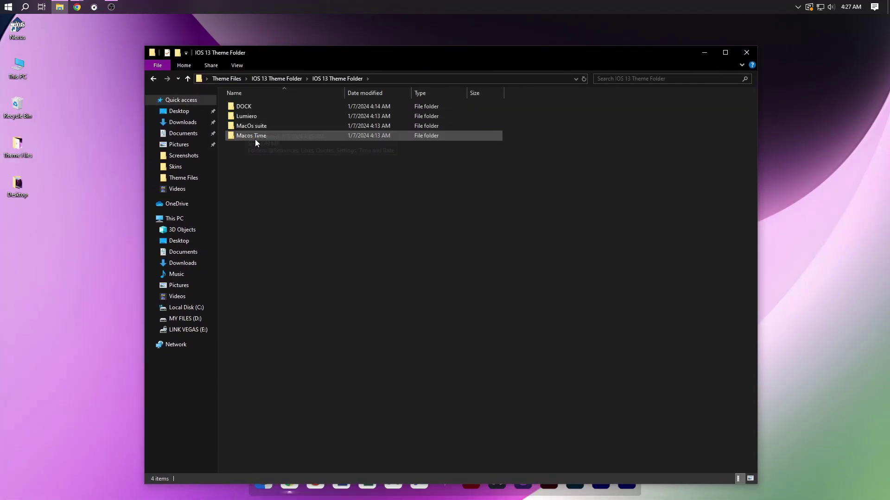
drag(236, 148, 243, 124)
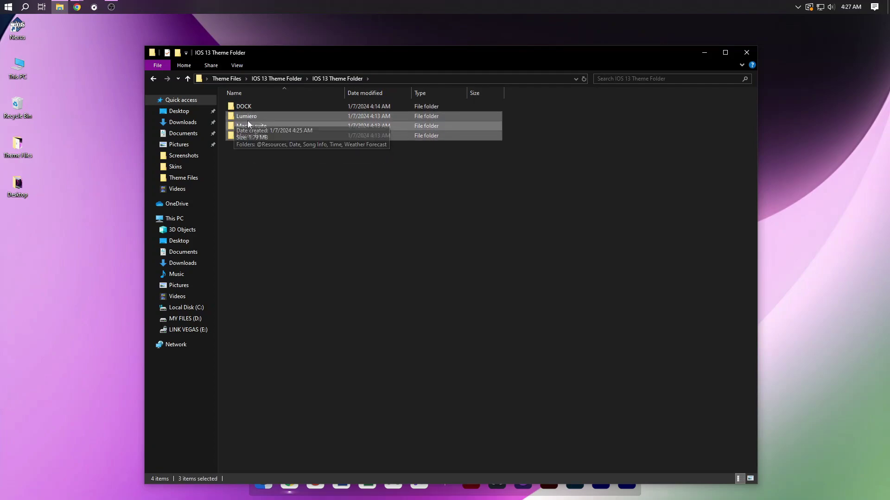
right_click(253, 115)
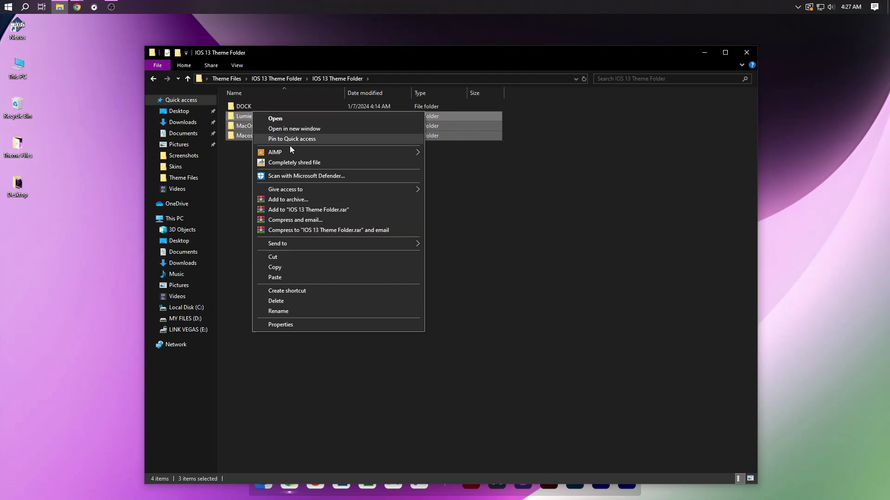
click(273, 269)
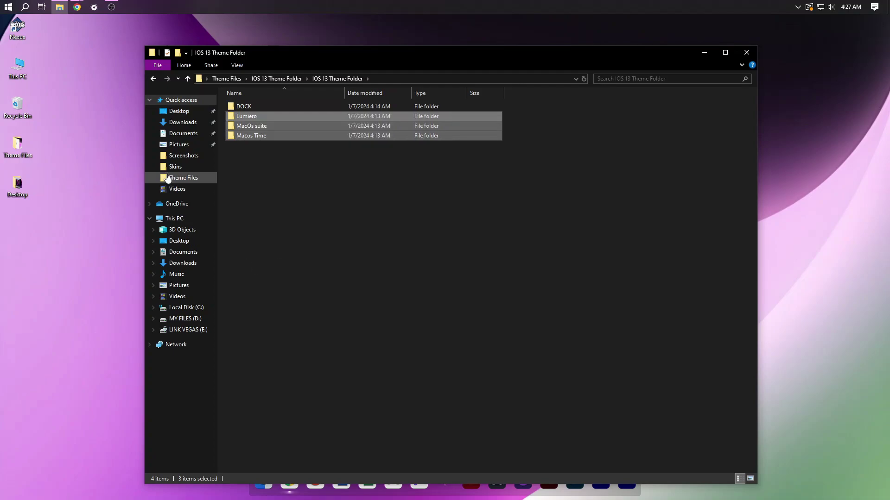
Paste the copied skin folders into Documents > Rainmeter > Skins and close the file window
click(162, 136)
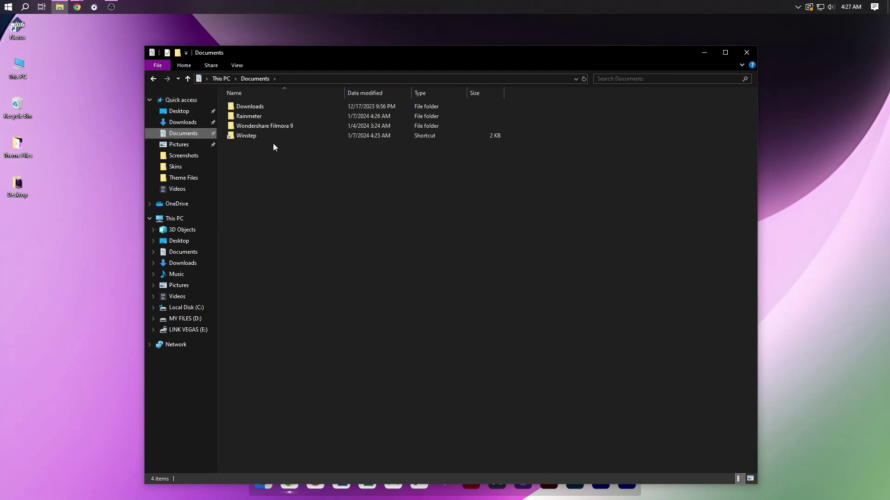
double_click(249, 116)
double_click(244, 106)
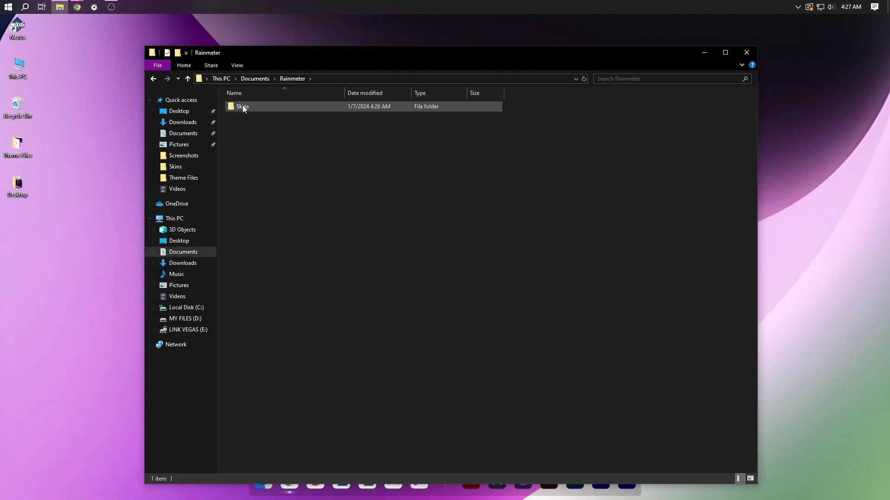
right_click(426, 167)
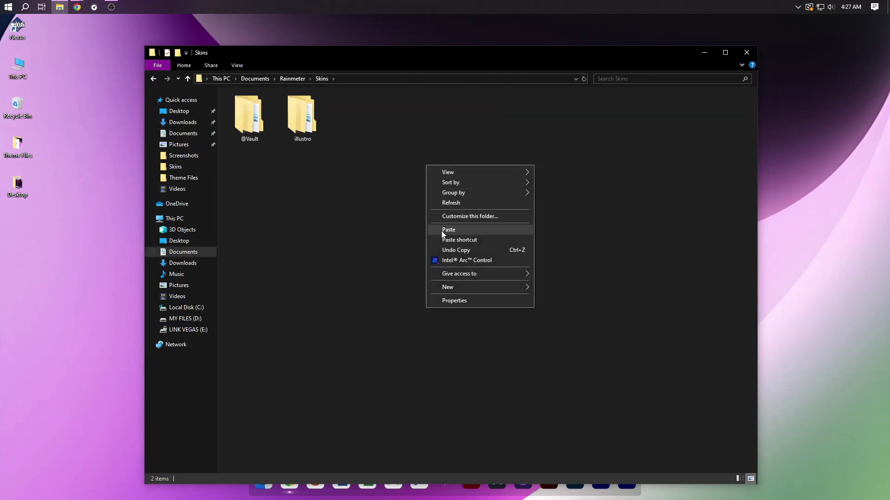
click(448, 231)
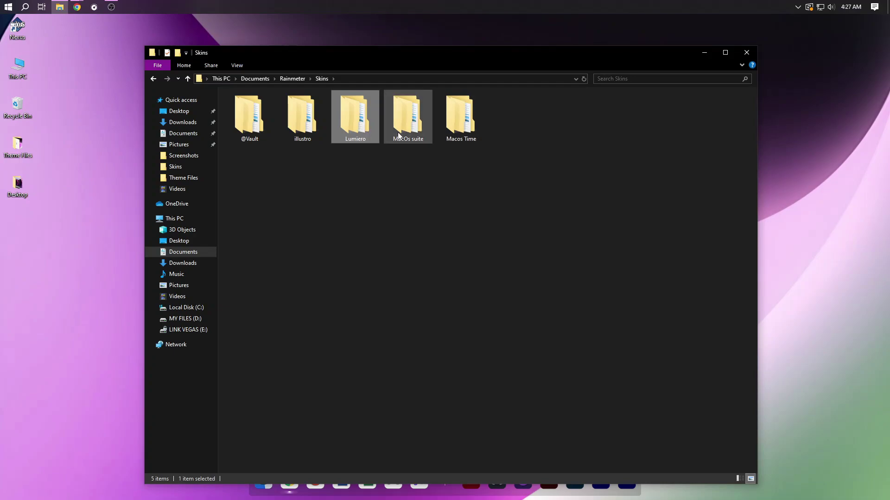
click(747, 52)
Hide the desktop icons
right_click(183, 131)
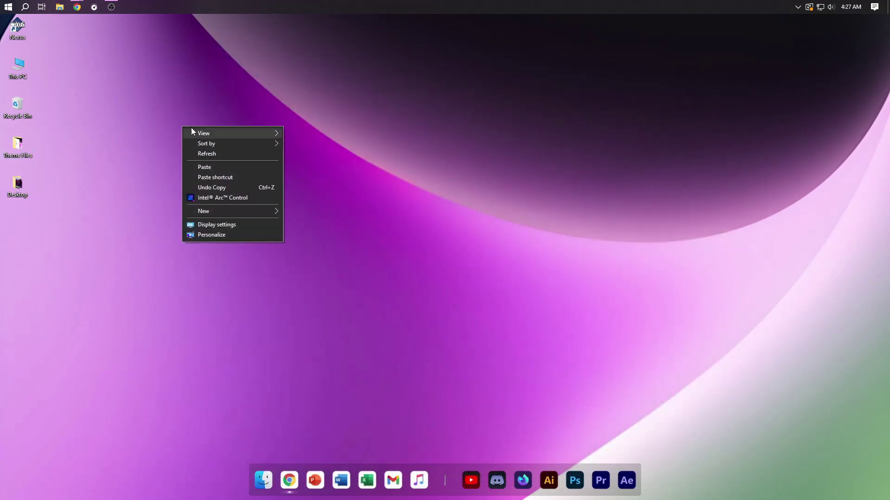
mouse_move(202, 133)
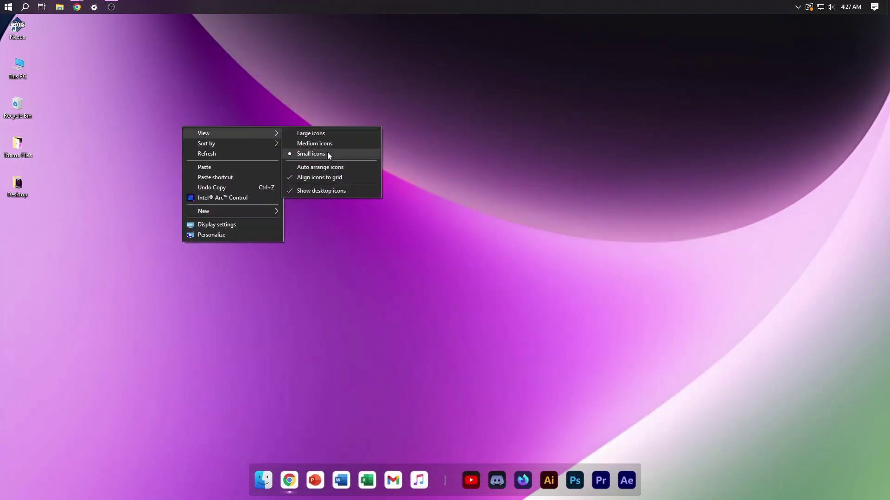
click(317, 192)
Set the taskbar to hide automatically in desktop mode and close the settings
right_click(321, 8)
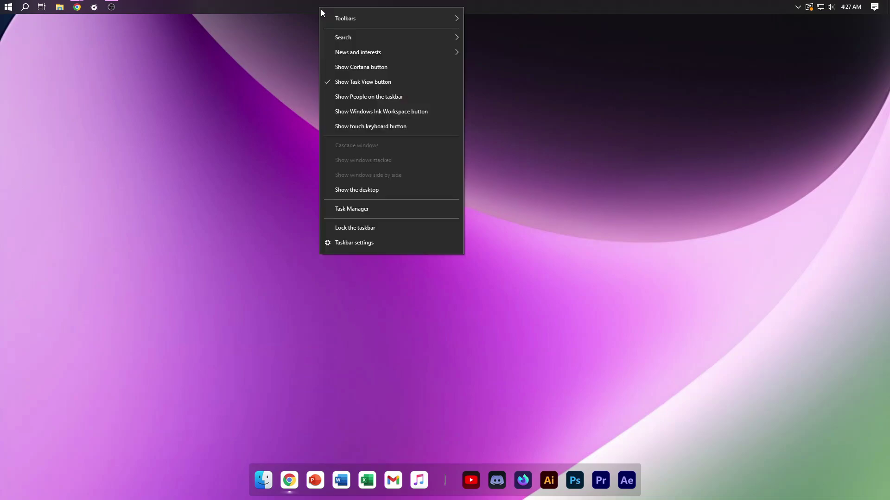
click(355, 244)
click(169, 113)
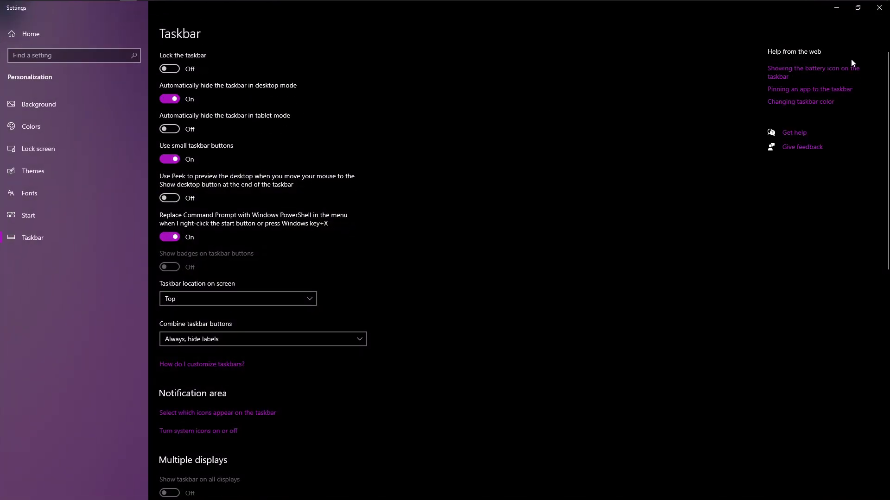
click(879, 7)
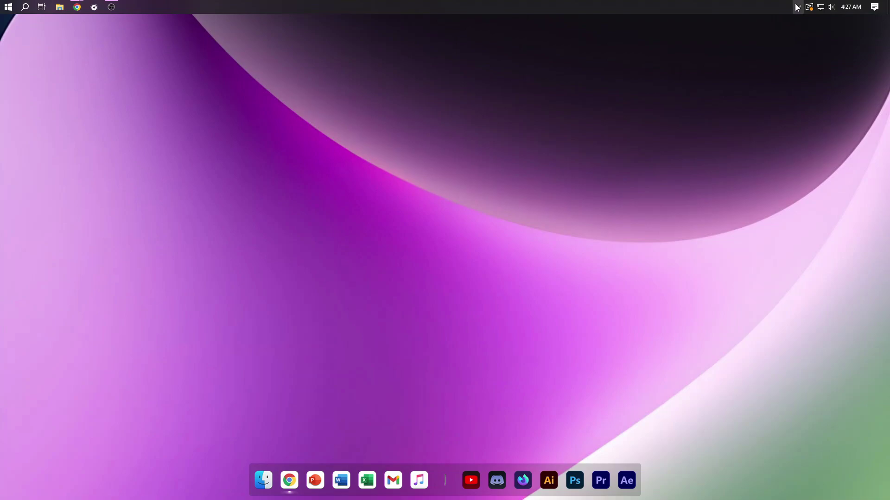
Open the Rainmeter manager and refresh all skins to load the newly copied skin folders
click(797, 6)
click(796, 43)
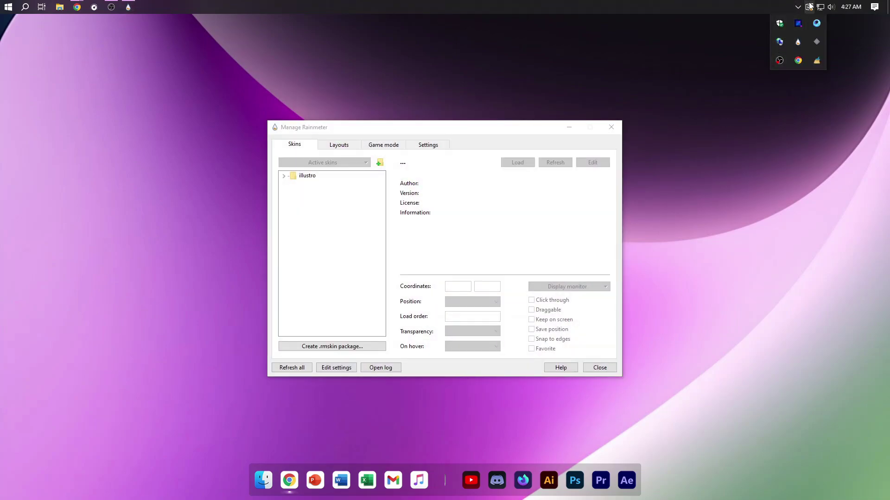
click(797, 7)
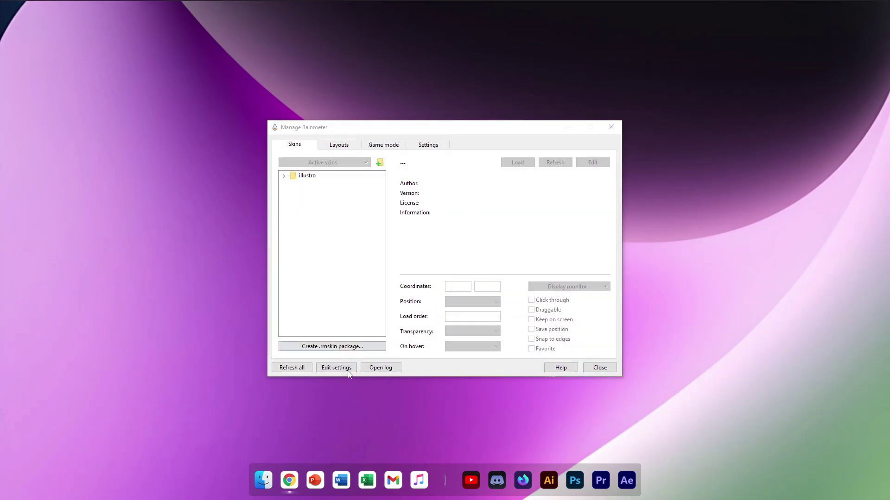
click(291, 368)
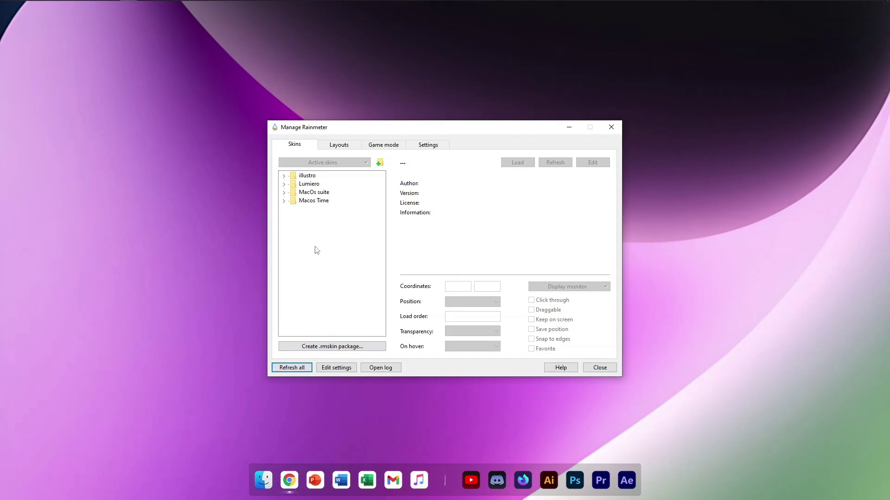
Load Time and Date.ini from the Macos Time skins and place the clock widget left of the desktop's centre
click(284, 201)
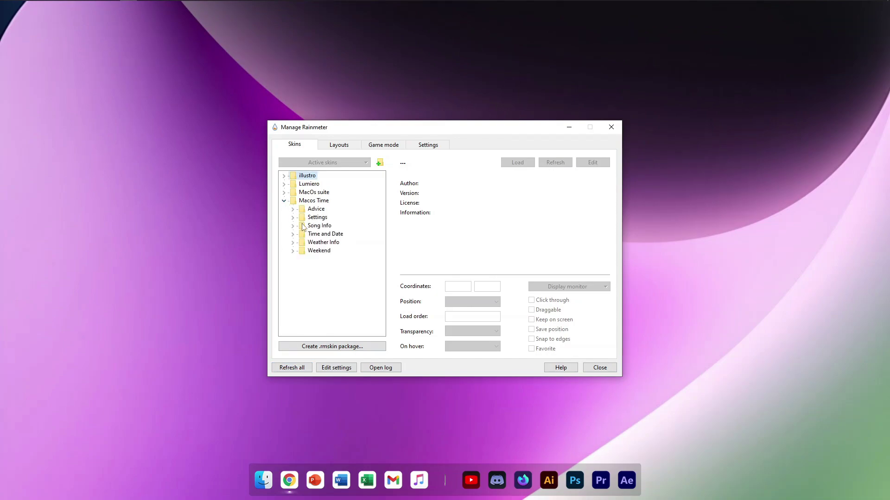
click(293, 234)
click(336, 242)
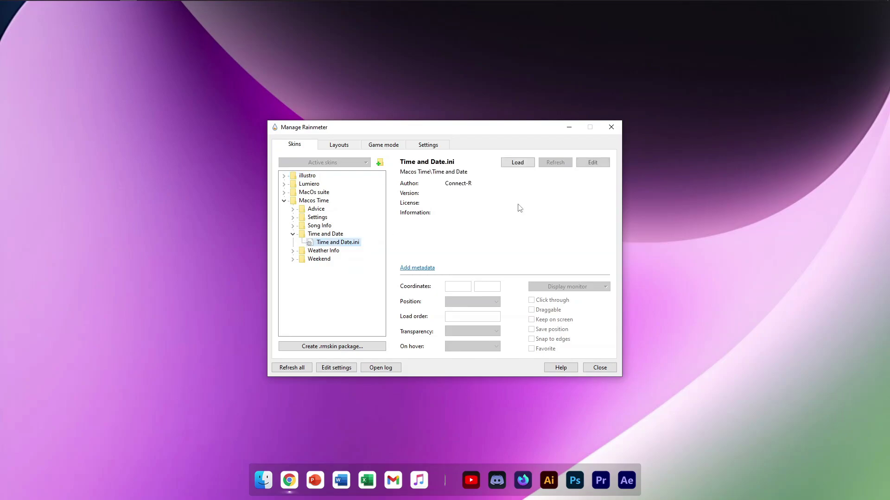
click(517, 162)
drag(529, 129, 692, 79)
drag(116, 42, 354, 275)
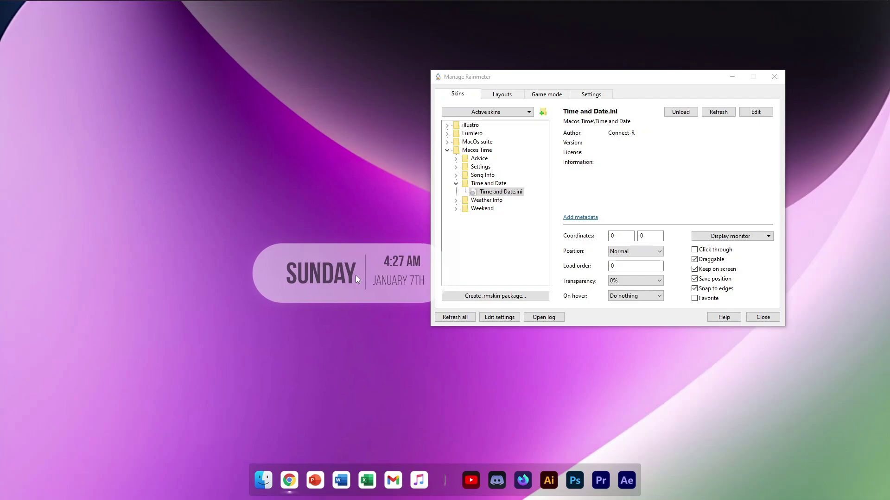
Load Links.ini from the MacOs suite skins and place the row of link icons just below the clock widget
click(456, 184)
click(446, 150)
click(447, 143)
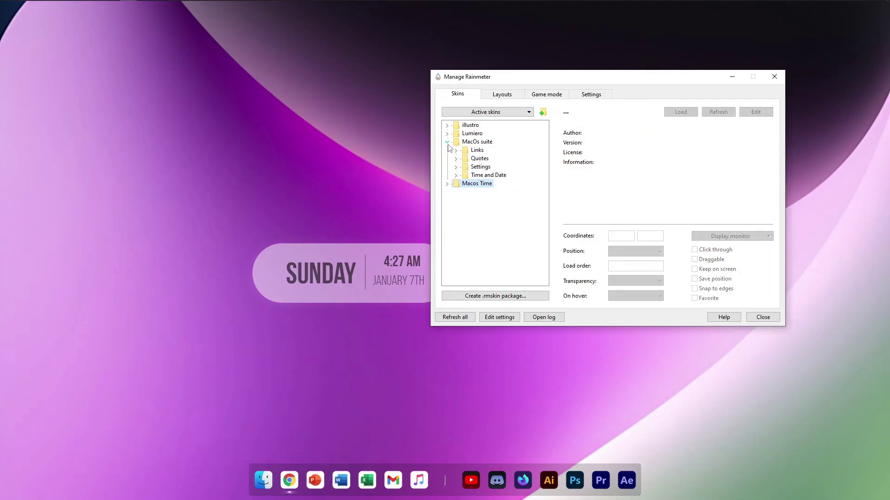
click(456, 150)
click(489, 159)
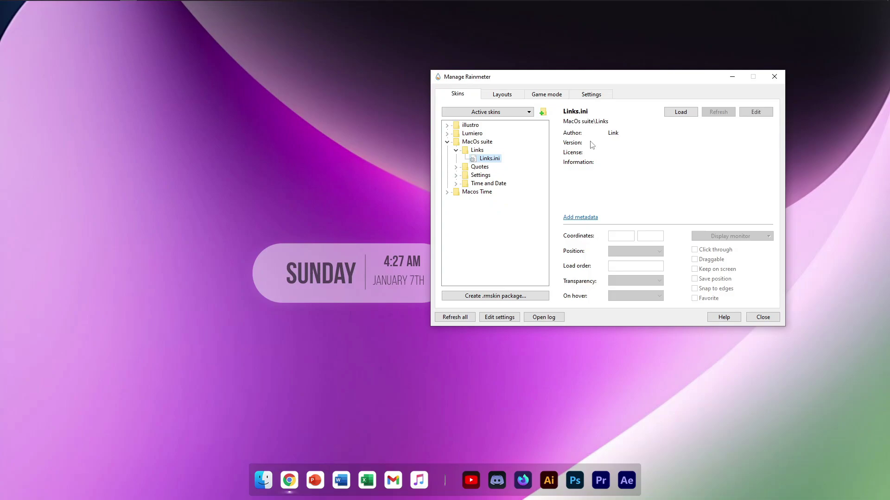
click(680, 112)
drag(57, 28, 309, 332)
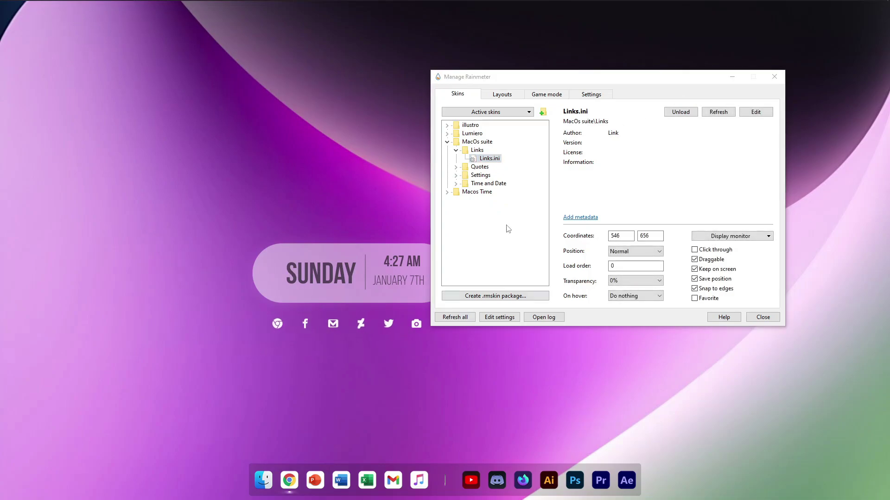
Load Quotes.ini from the MacOs suite skins and place the quote text below the link icons
click(457, 151)
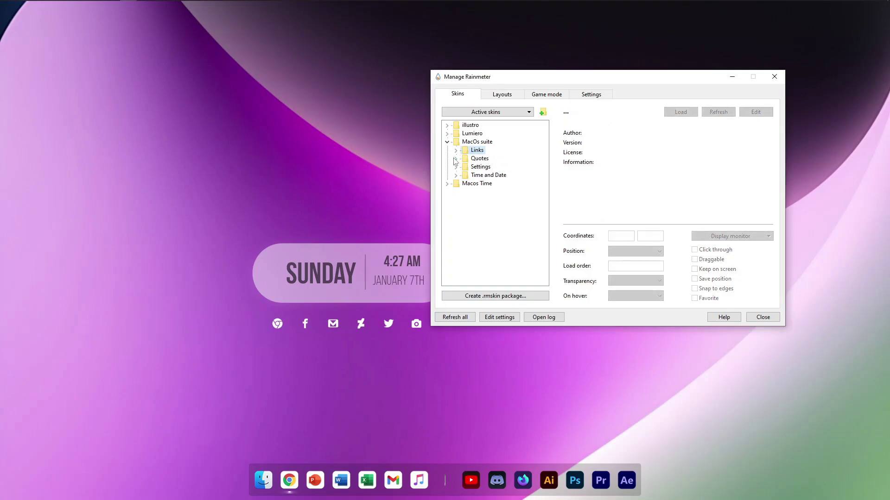
click(455, 160)
click(490, 167)
click(681, 112)
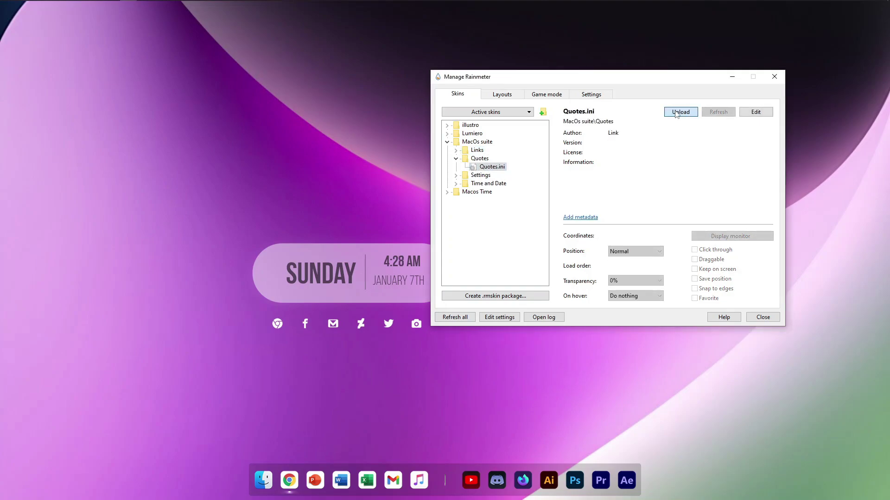
drag(595, 76, 606, 60)
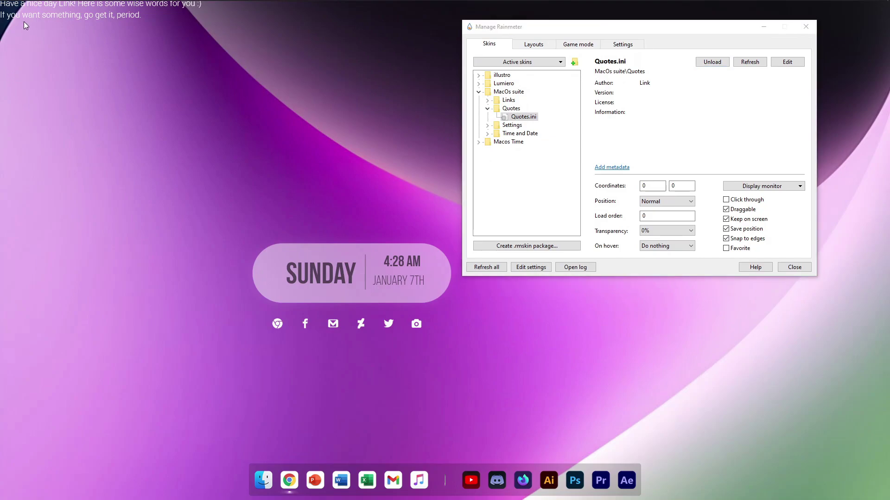
drag(23, 21, 269, 363)
Refresh the Quotes skin three times to cycle through different quotes
right_click(269, 364)
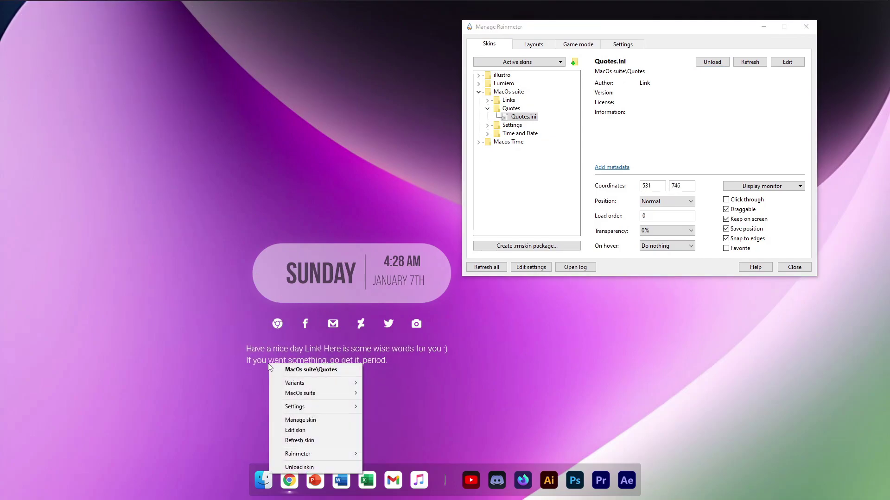
click(306, 441)
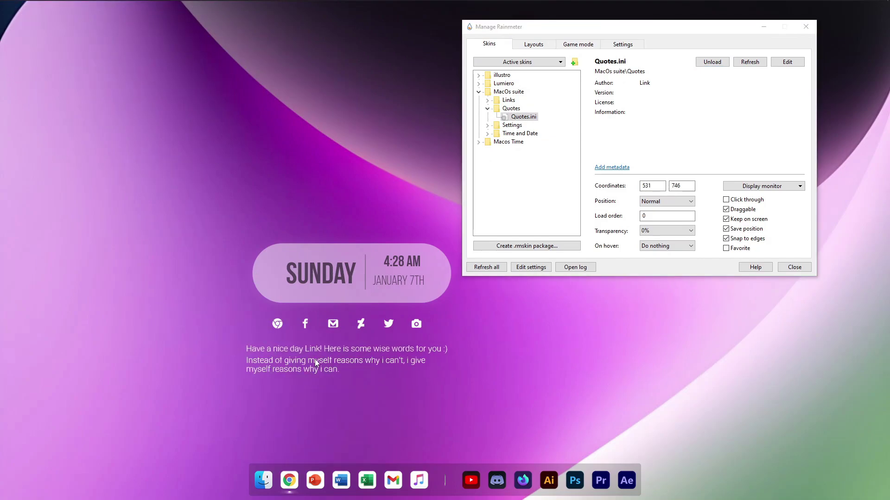
right_click(315, 360)
click(352, 437)
right_click(350, 359)
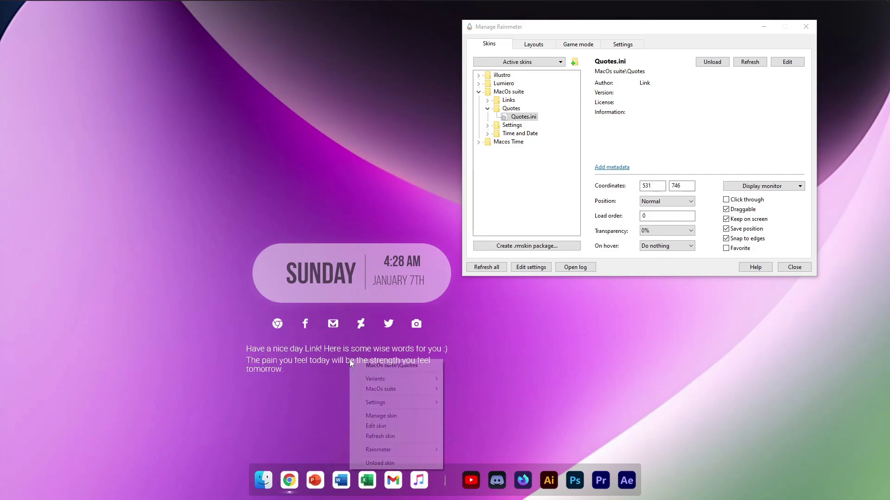
click(385, 437)
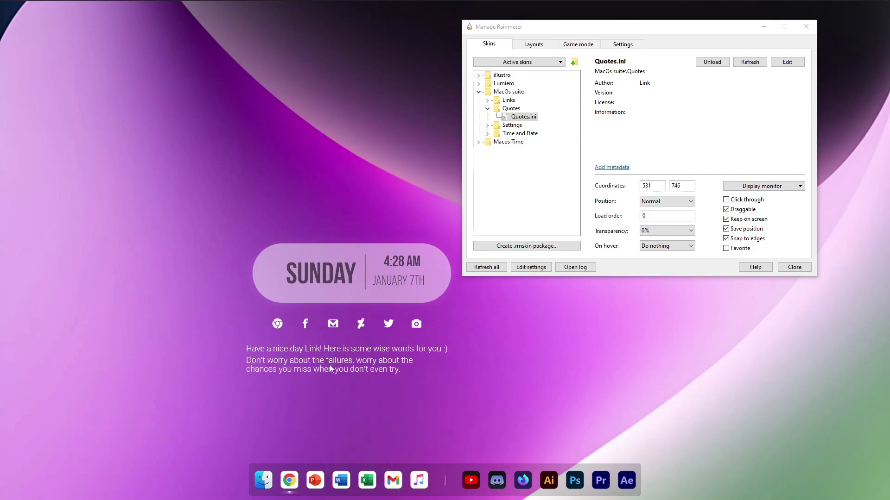
Shift the clock, link icons and quote text slightly so they line up as one group
drag(301, 282, 292, 273)
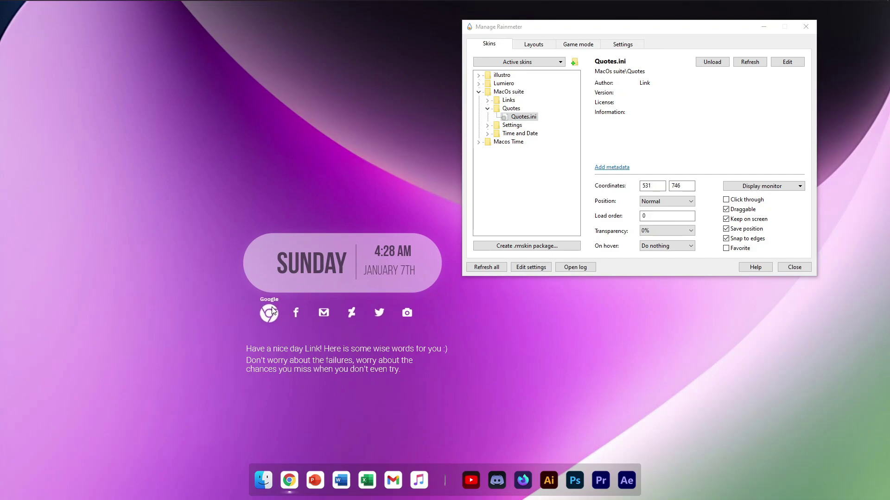
drag(252, 355, 268, 348)
drag(308, 270, 318, 266)
drag(303, 360, 286, 355)
Load Weather Forecast.ini from the Lumiero skins, close the manager and place the weather widget in the desktop's upper-right corner
click(486, 109)
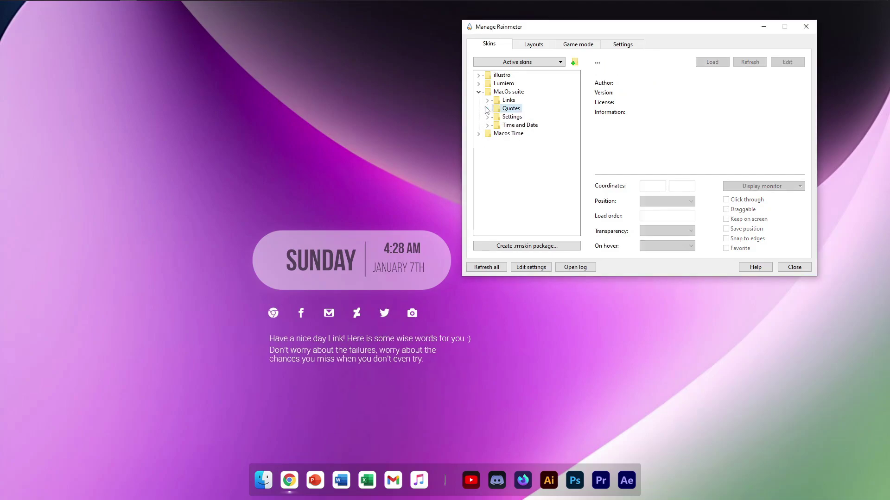
click(479, 92)
click(479, 84)
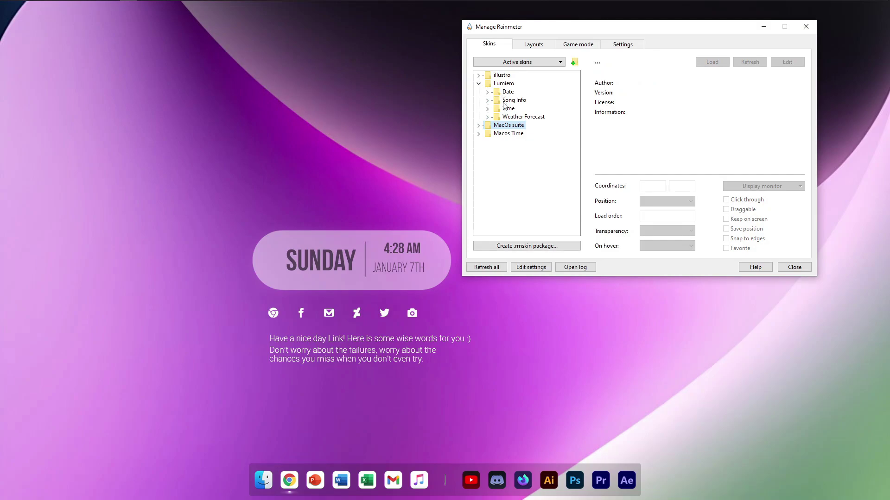
click(487, 117)
click(523, 125)
click(712, 62)
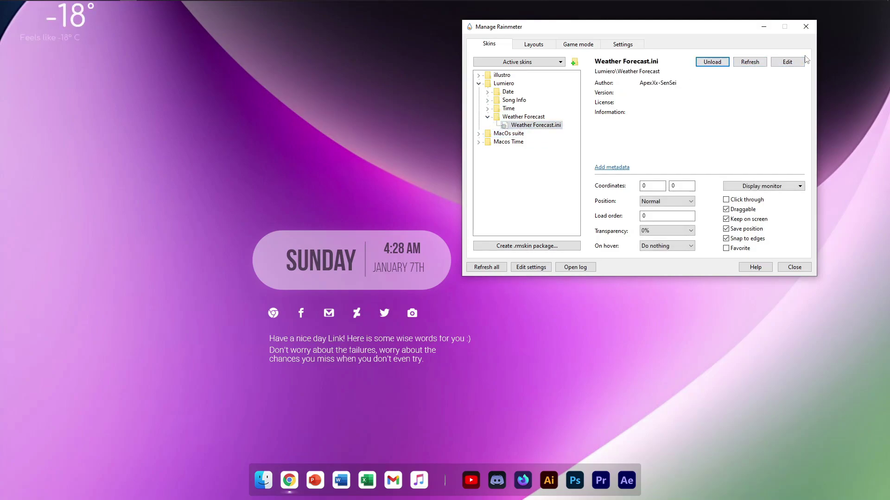
click(806, 26)
drag(49, 20, 809, 41)
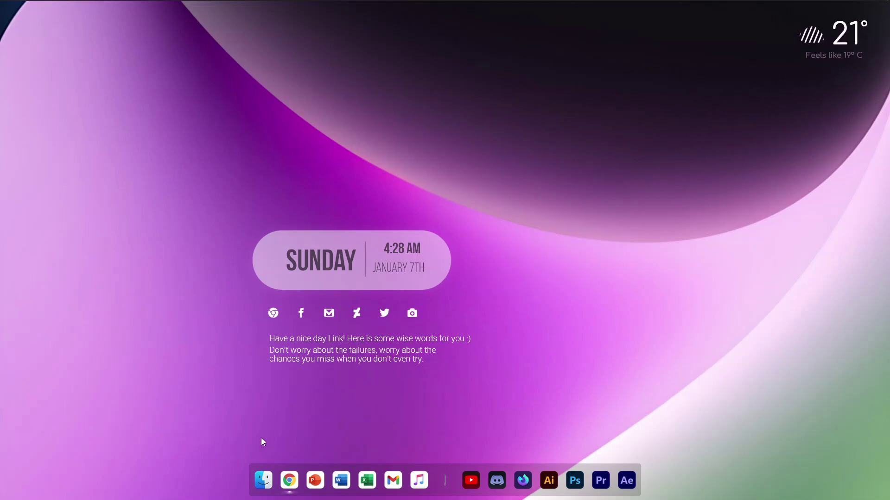
Fine-tune the spacing and alignment of the quote text, link icons and clock widget on the desktop
drag(312, 357, 308, 358)
drag(278, 317, 277, 315)
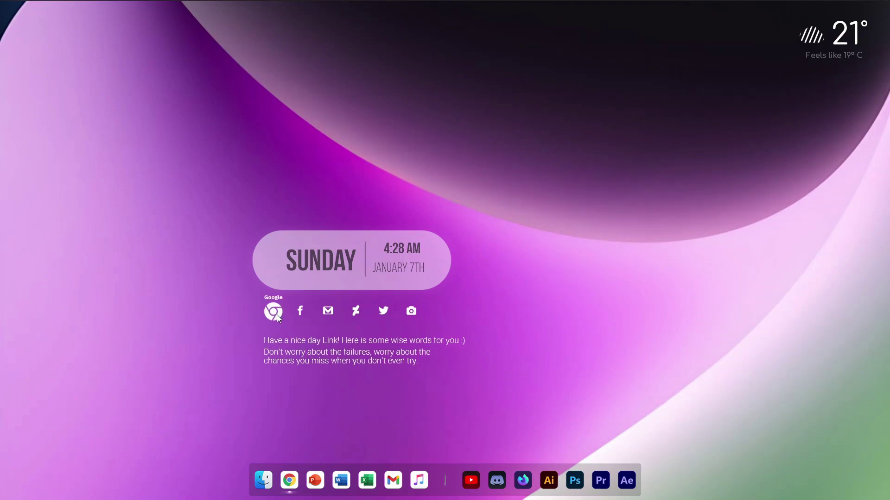
drag(316, 277, 318, 273)
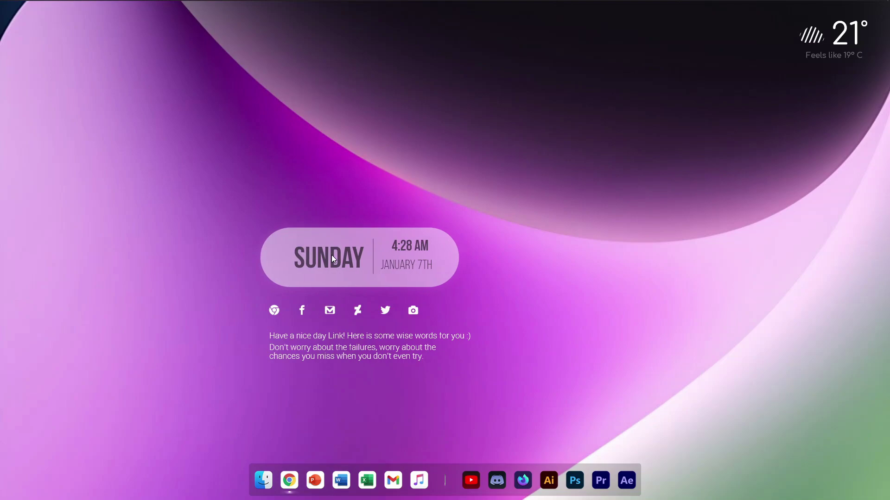
click(330, 350)
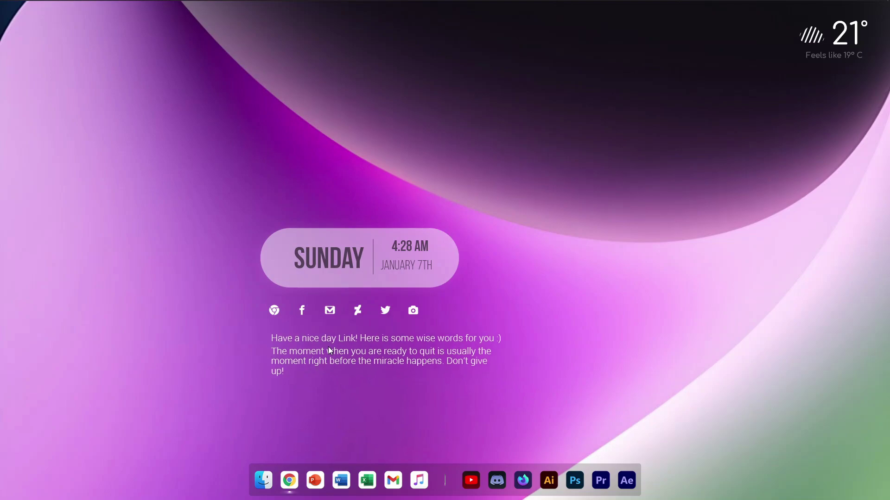